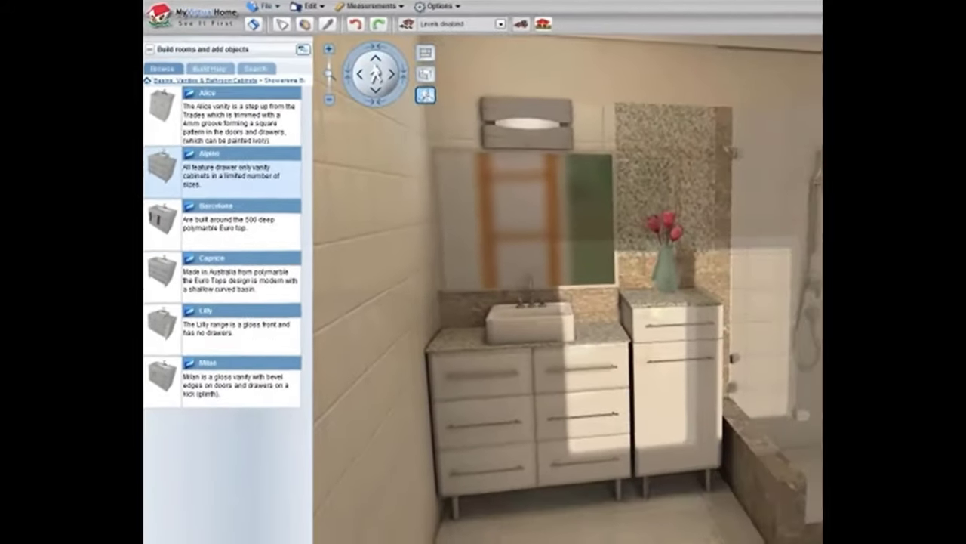
Browse the Alpino vanity cabinets, then hang the Dancing Poles painting on the living-room wall.
click(225, 170)
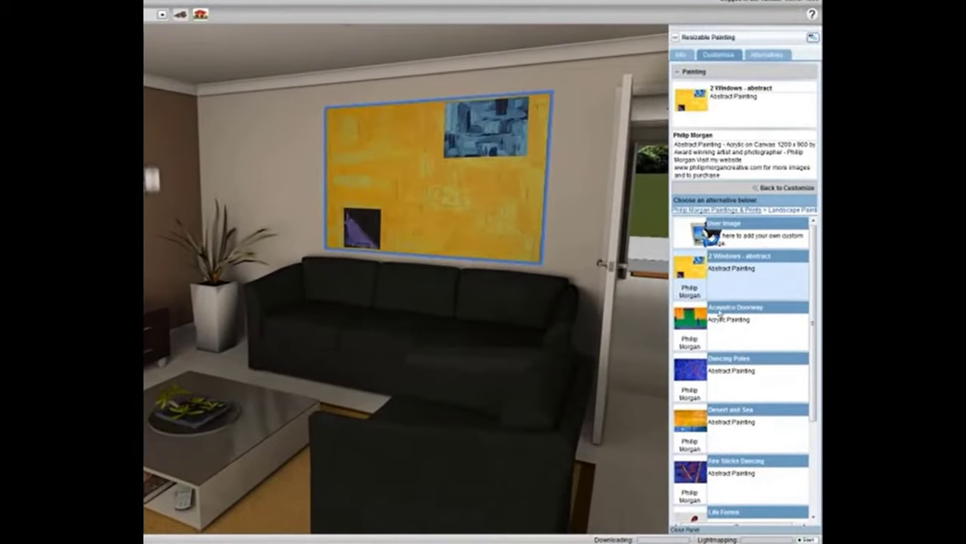
click(727, 372)
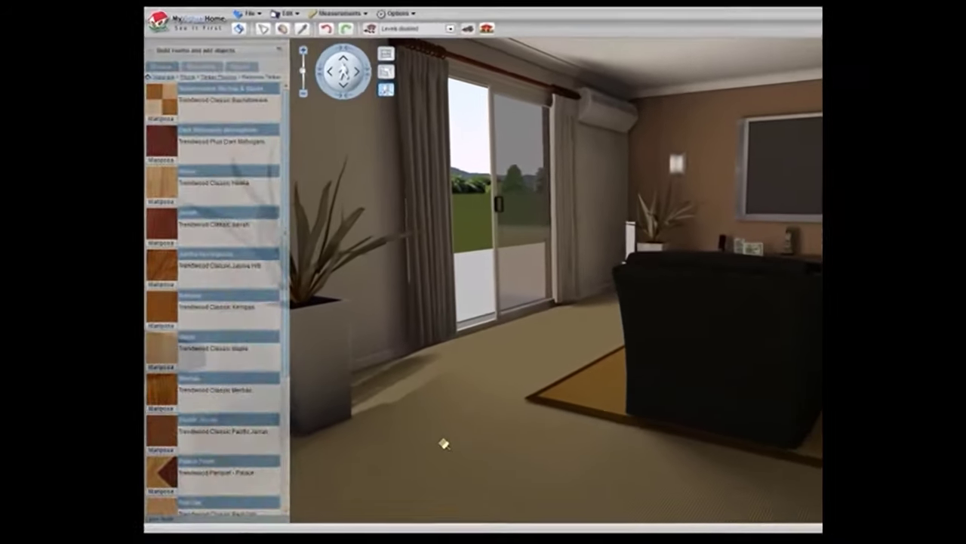
drag(443, 442, 311, 528)
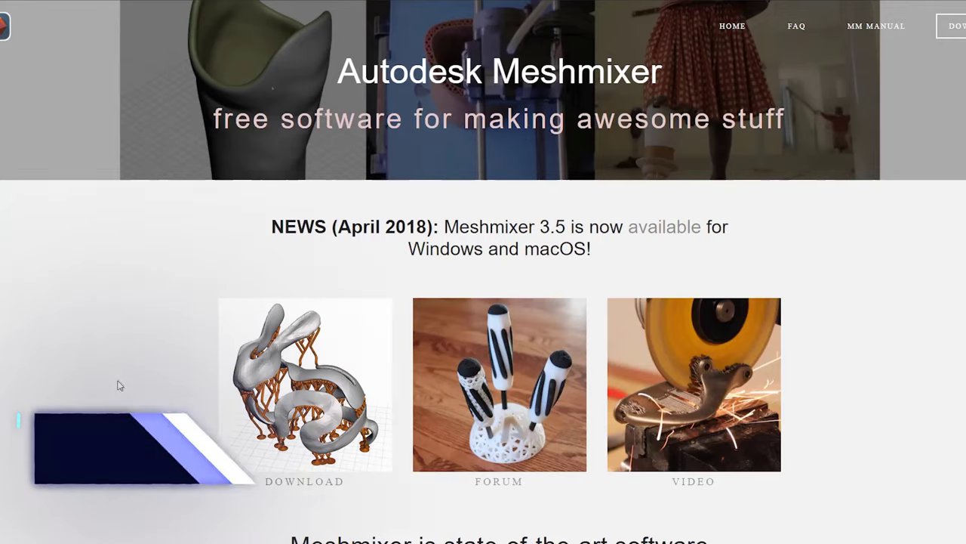
scroll(119, 407, down, 5)
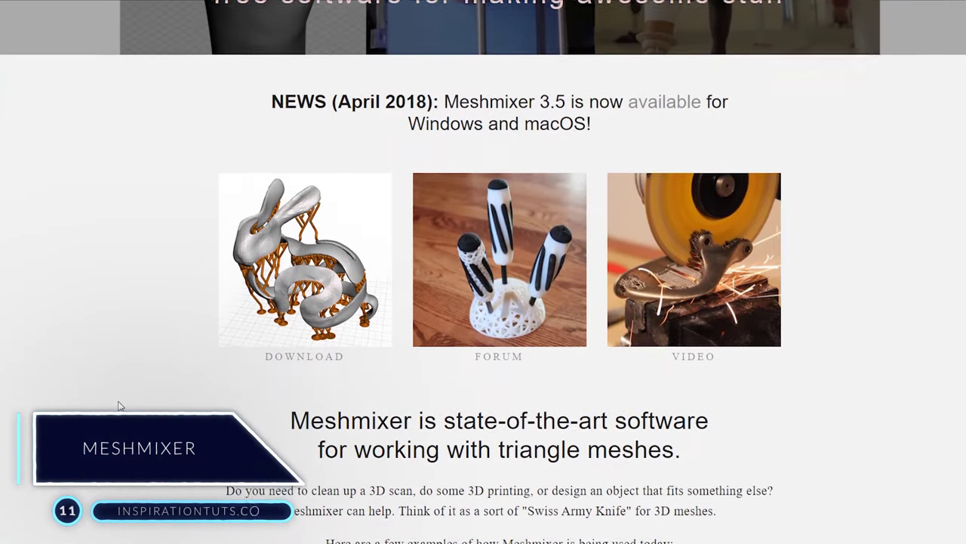
scroll(118, 406, down, 5)
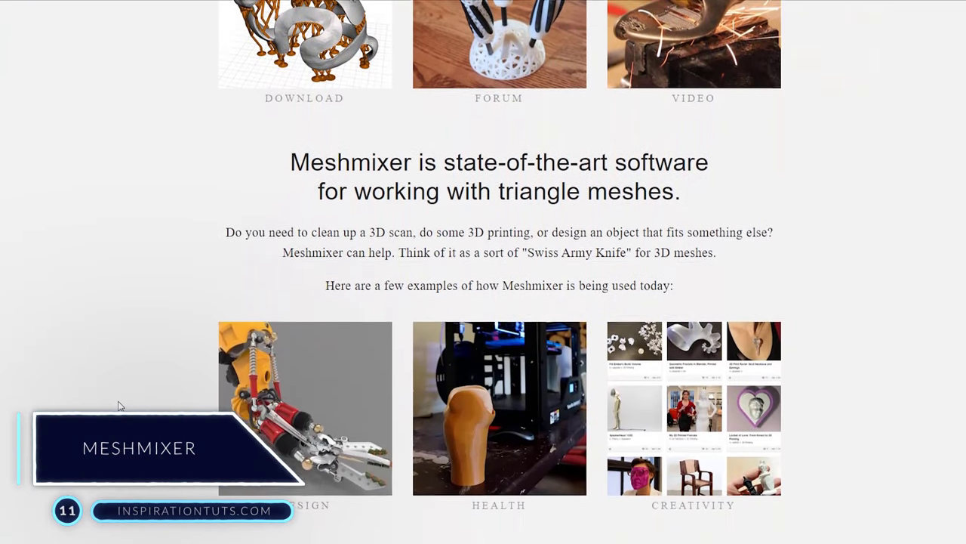
scroll(118, 406, down, 5)
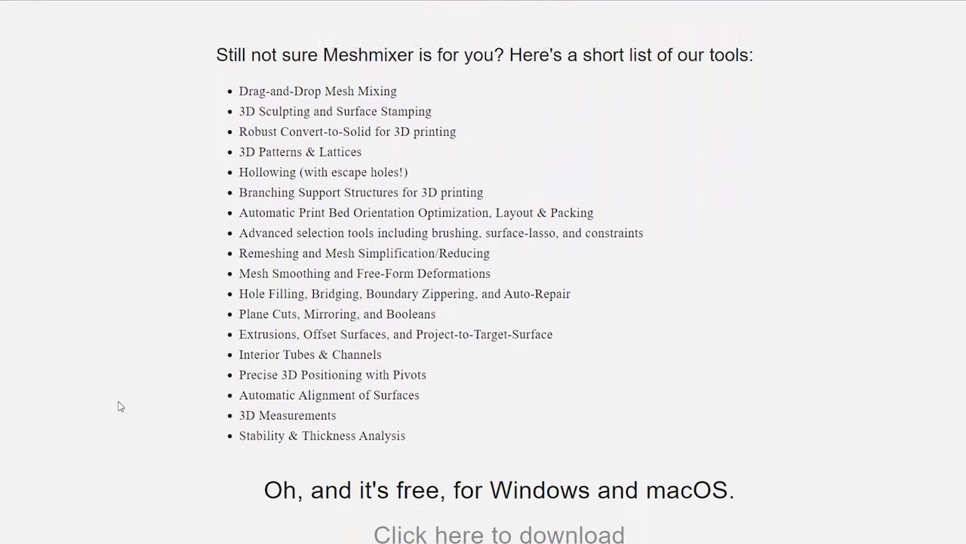
scroll(119, 406, down, 3)
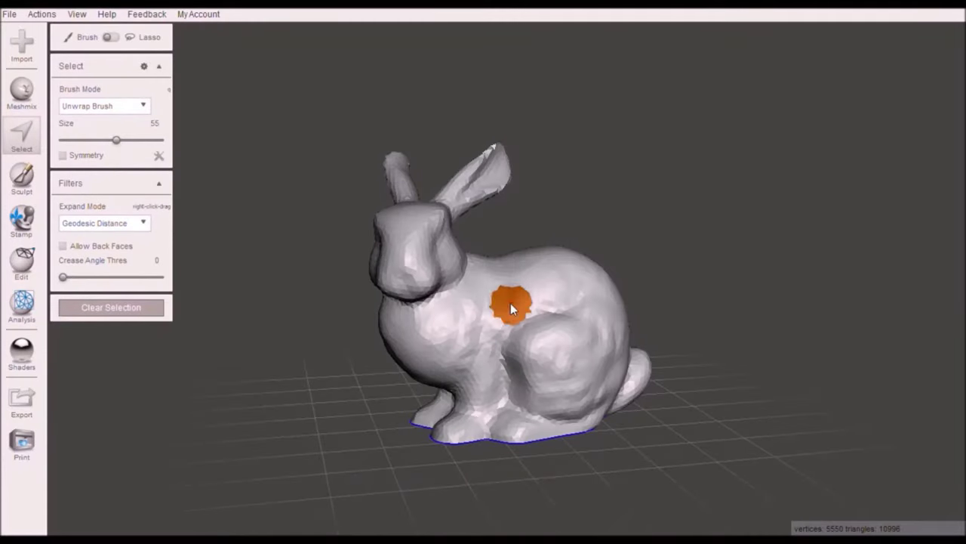
Delete the selected patch from the bunny's side and switch to face selection.
key(Delete)
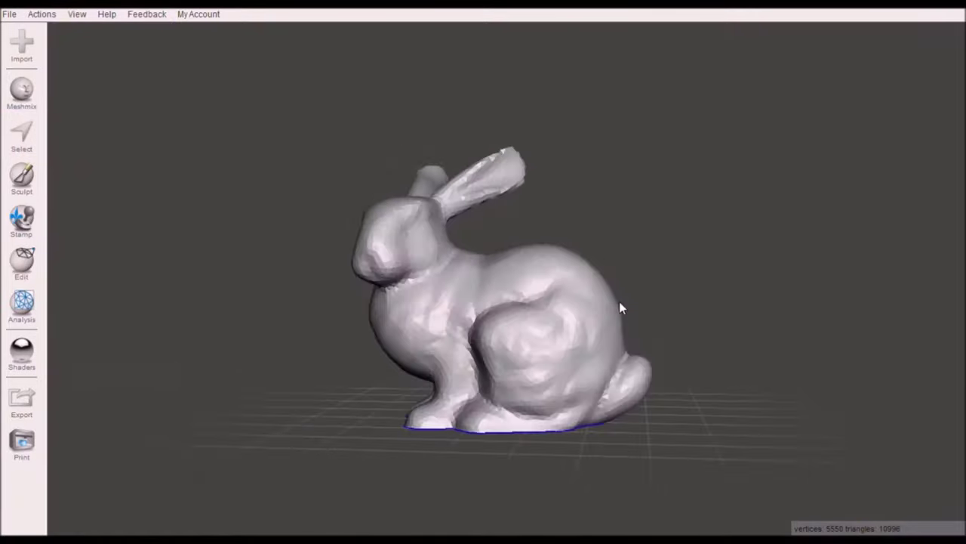
right_drag(619, 308, 105, 174)
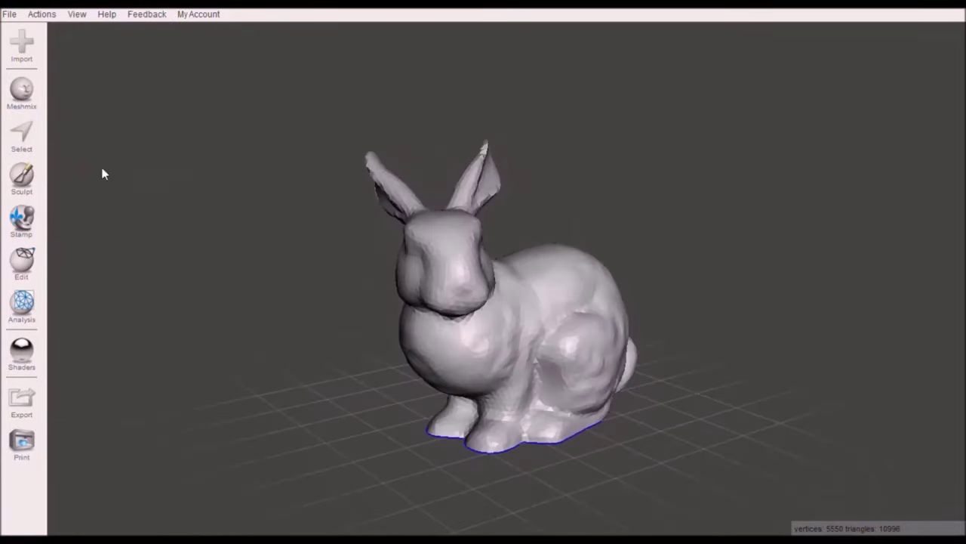
click(21, 175)
click(21, 134)
Paint a selection over the bunny's face and ear, orbiting around to check it.
right_drag(199, 157, 411, 254)
mouse_move(411, 254)
mouse_down()
mouse_move(364, 252)
mouse_move(504, 146)
mouse_move(518, 161)
mouse_move(403, 171)
mouse_up()
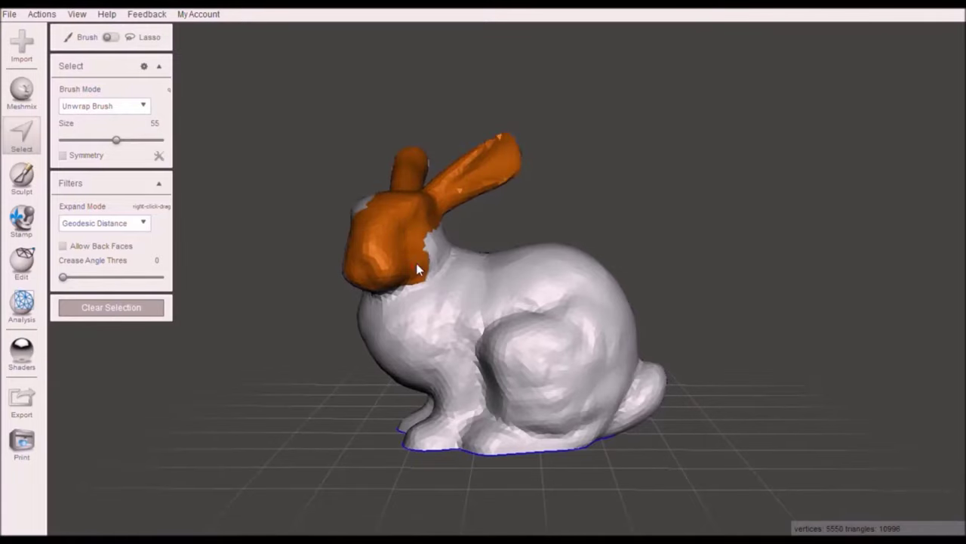
right_drag(416, 265, 455, 221)
right_drag(631, 156, 520, 146)
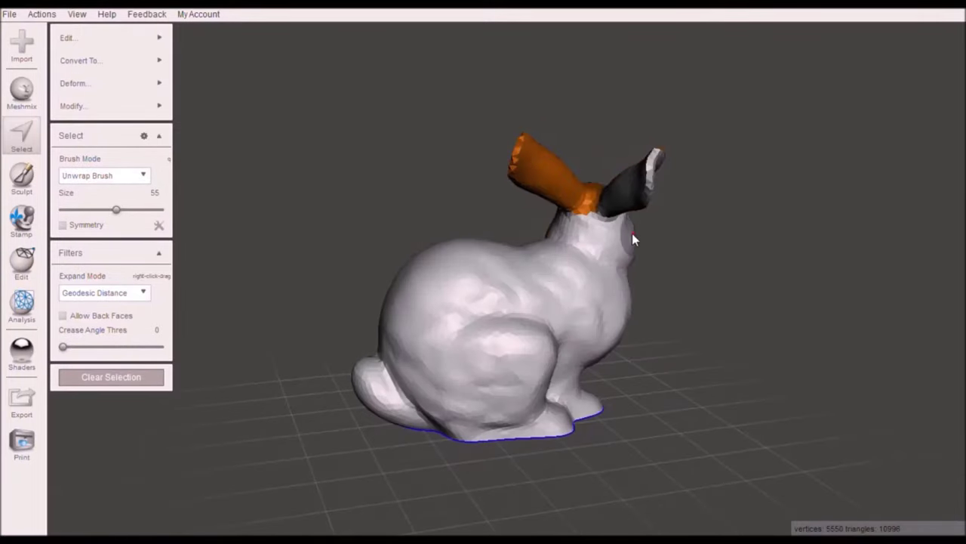
mouse_move(515, 217)
right_down()
mouse_move(625, 216)
mouse_move(387, 230)
right_up()
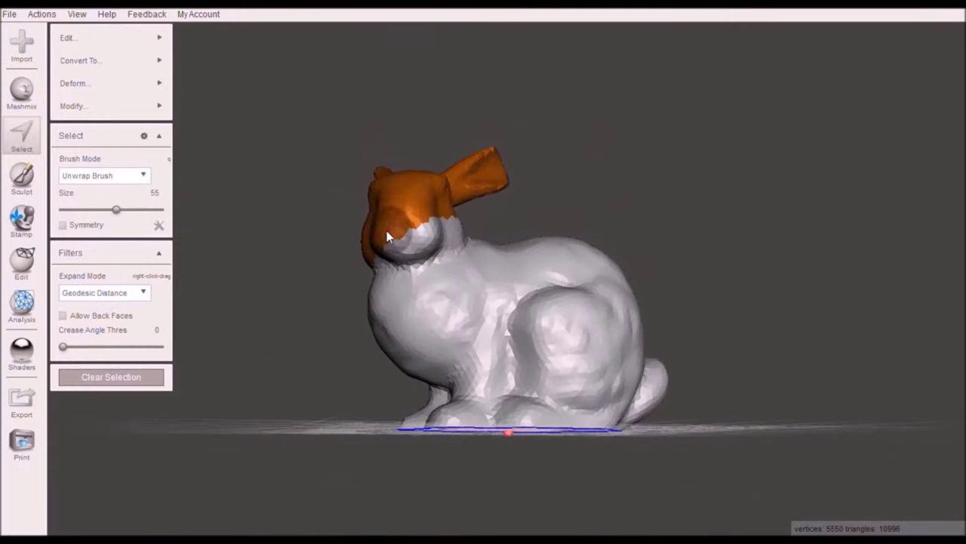
right_drag(463, 234, 483, 198)
Delete the selected head and ear faces, leaving a hole in the bunny mesh.
key(Delete)
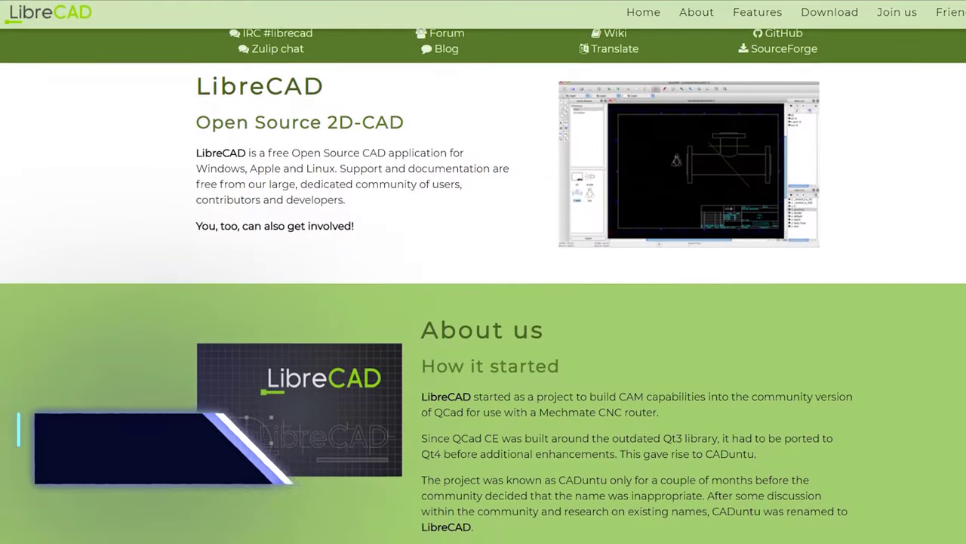
scroll(483, 285, down, 3)
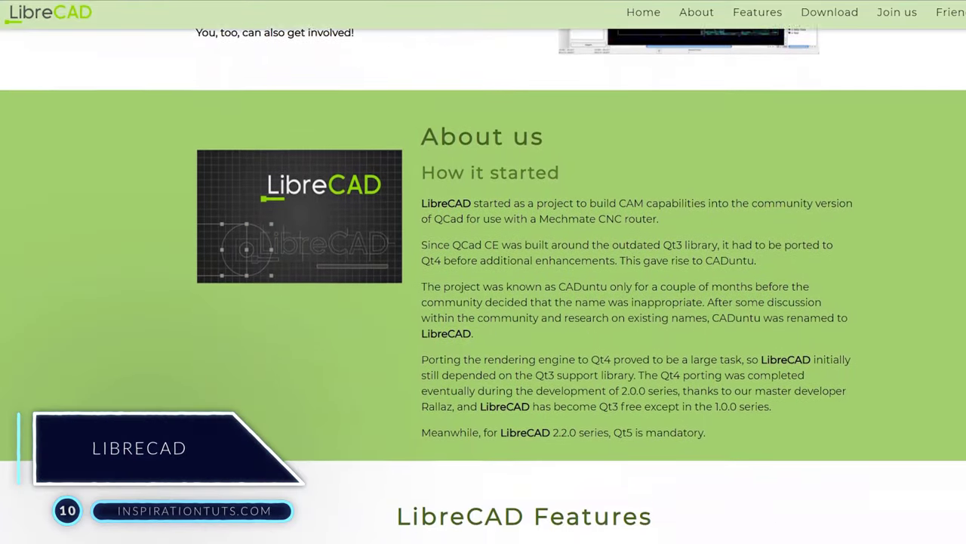
scroll(483, 286, down, 4)
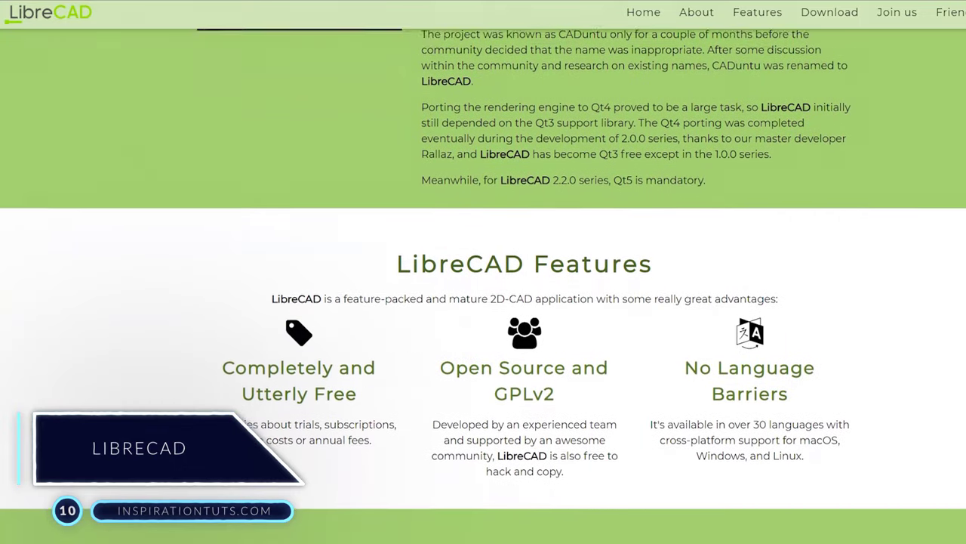
scroll(101, 421, down, 4)
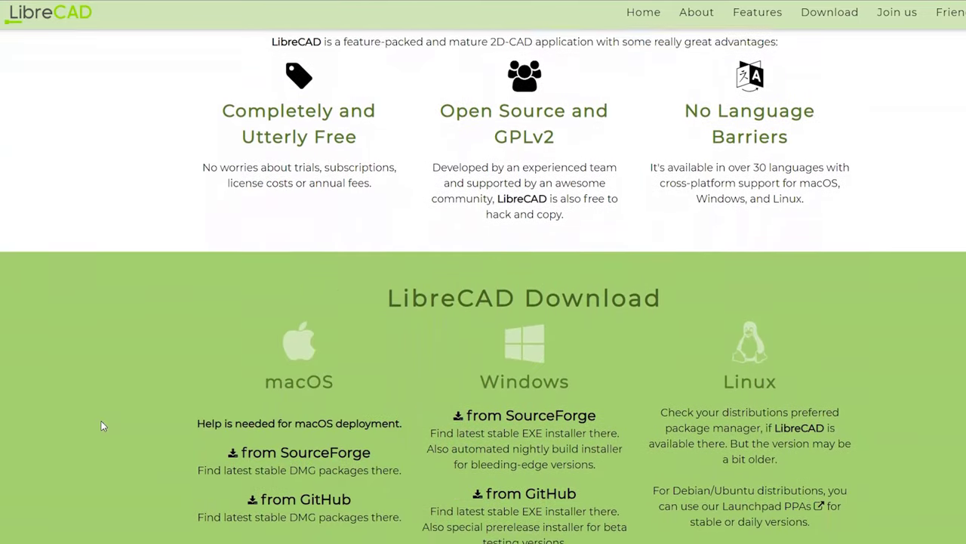
scroll(101, 425, down, 4)
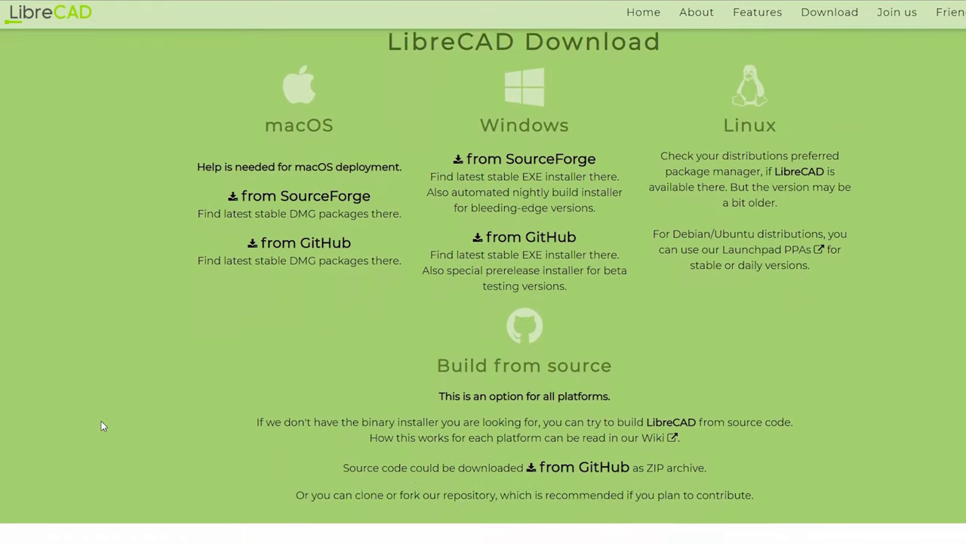
scroll(103, 426, down, 4)
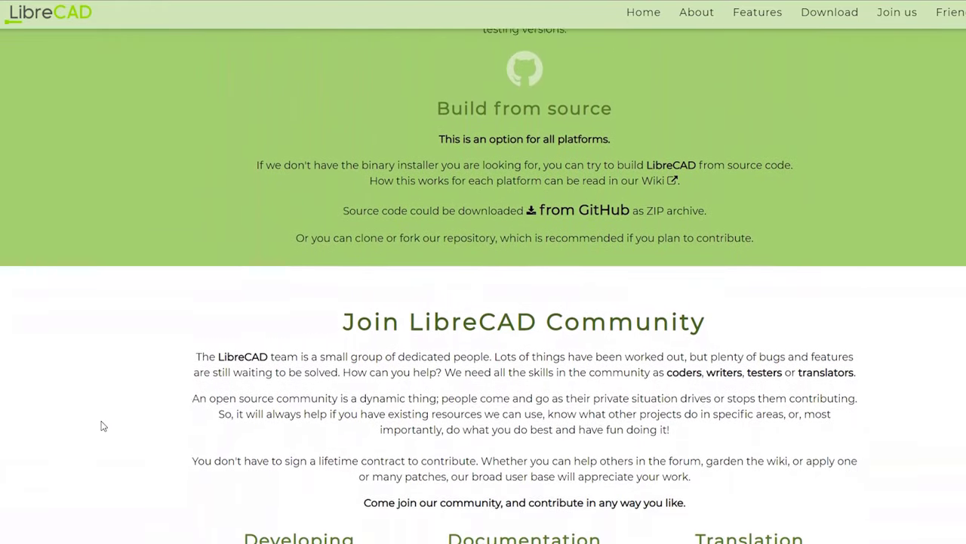
scroll(104, 426, down, 3)
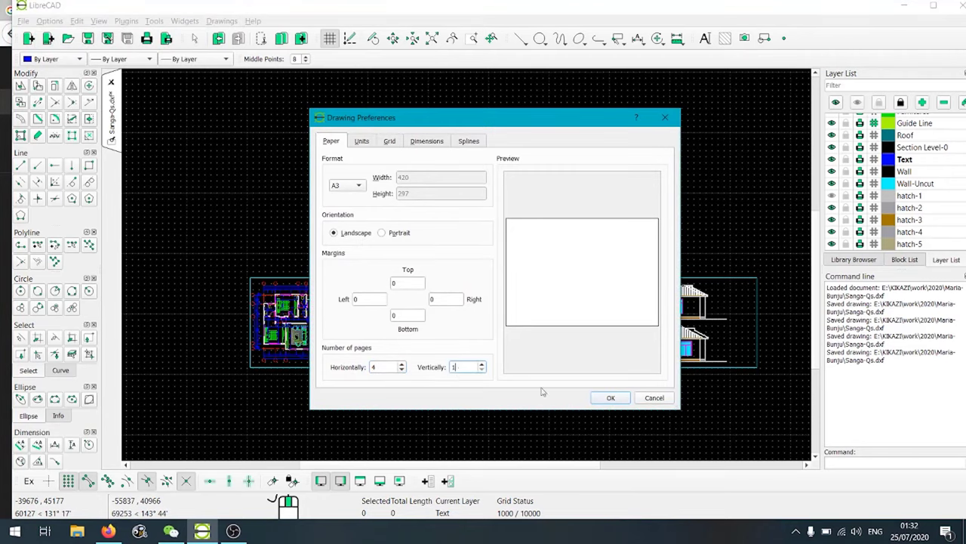
Apply the 4-pages-horizontal layout in LibreCAD and show the drawing's print preview.
click(597, 400)
middle_drag(360, 237, 309, 152)
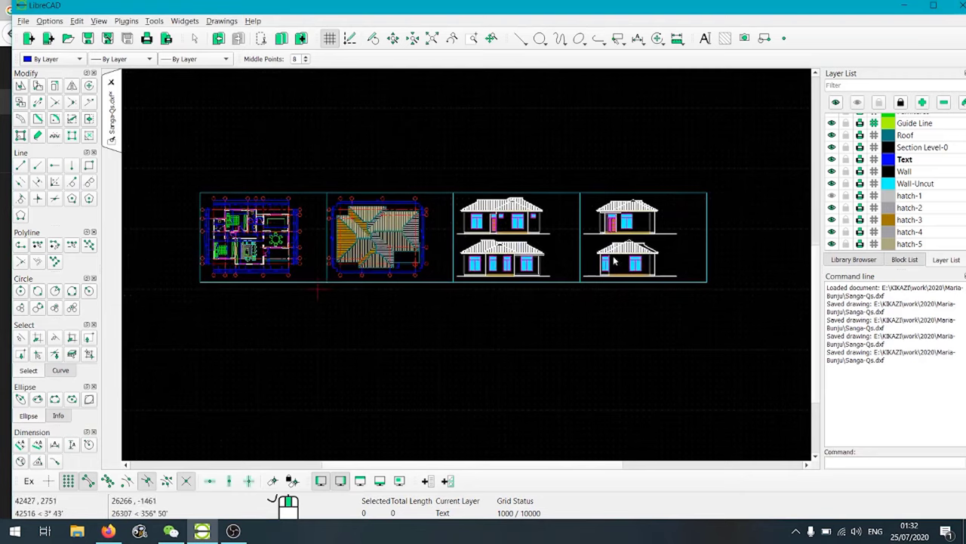
click(23, 20)
click(39, 168)
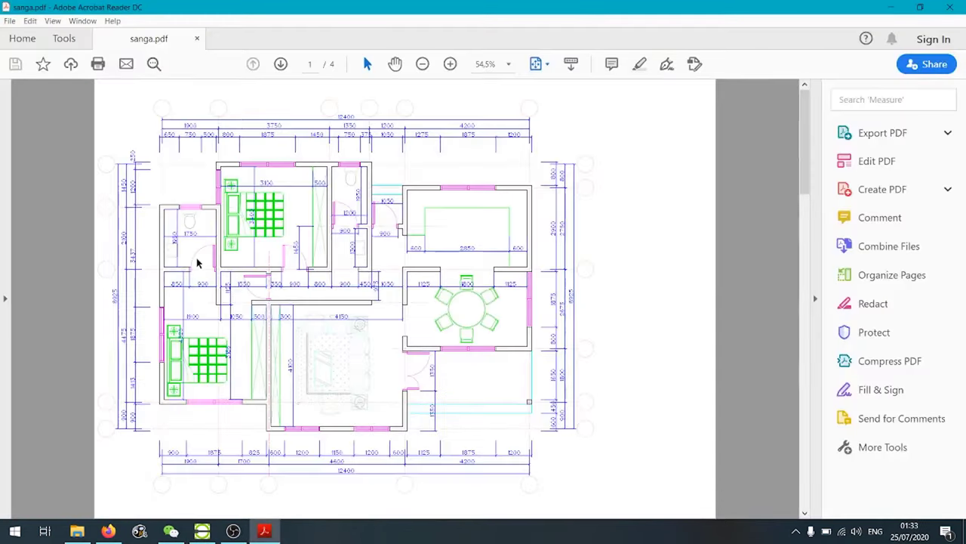
Page through sanga.pdf's floor plan, roof plan and elevations, and open the Export PDF tool.
scroll(196, 257, down, 15)
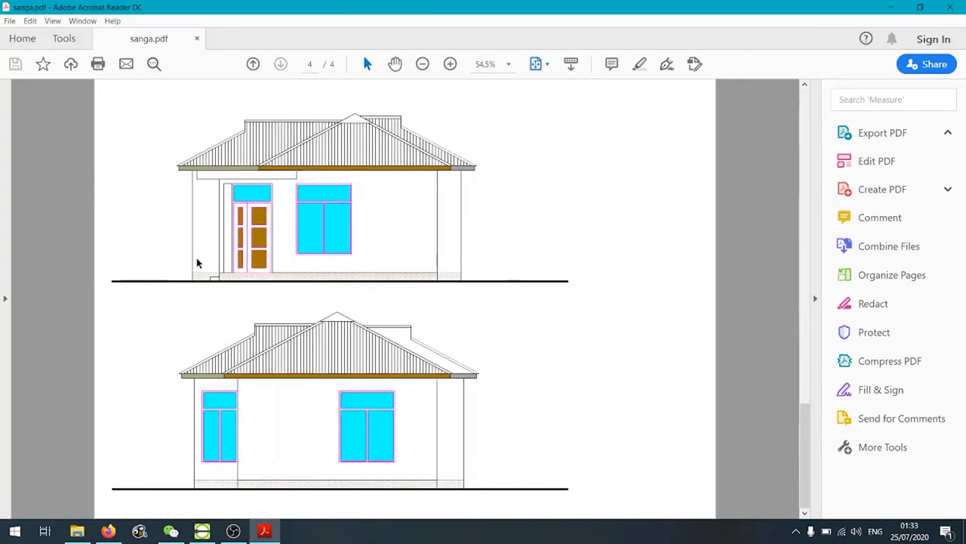
click(805, 89)
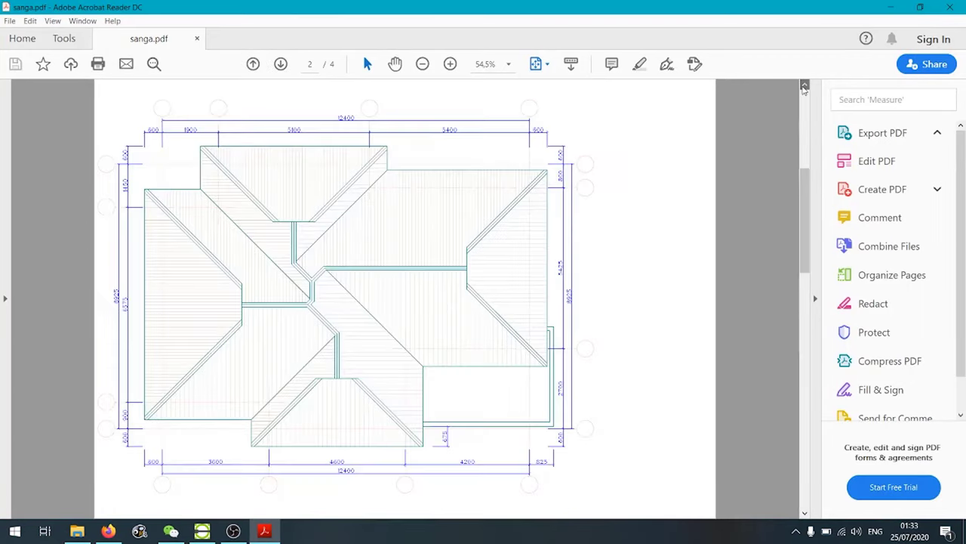
click(804, 513)
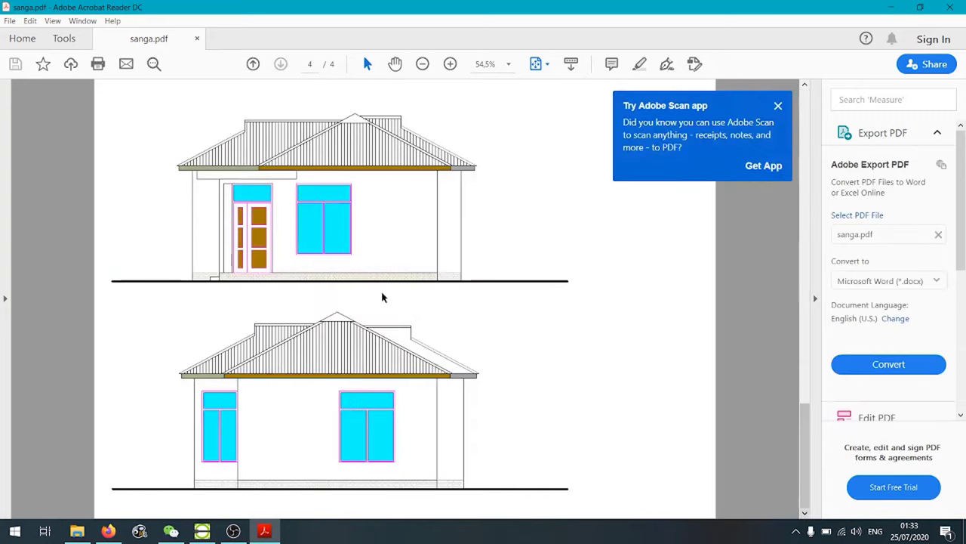
click(778, 108)
click(806, 90)
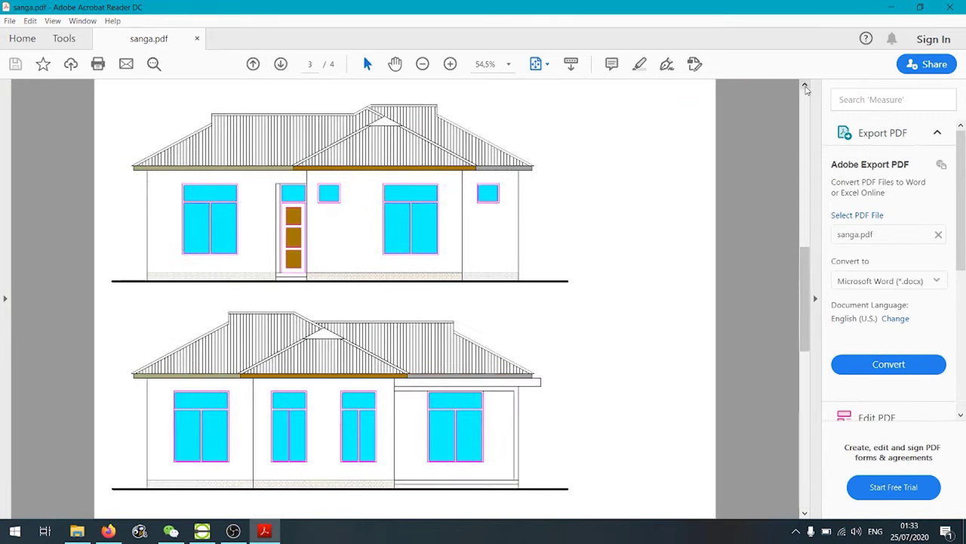
click(806, 89)
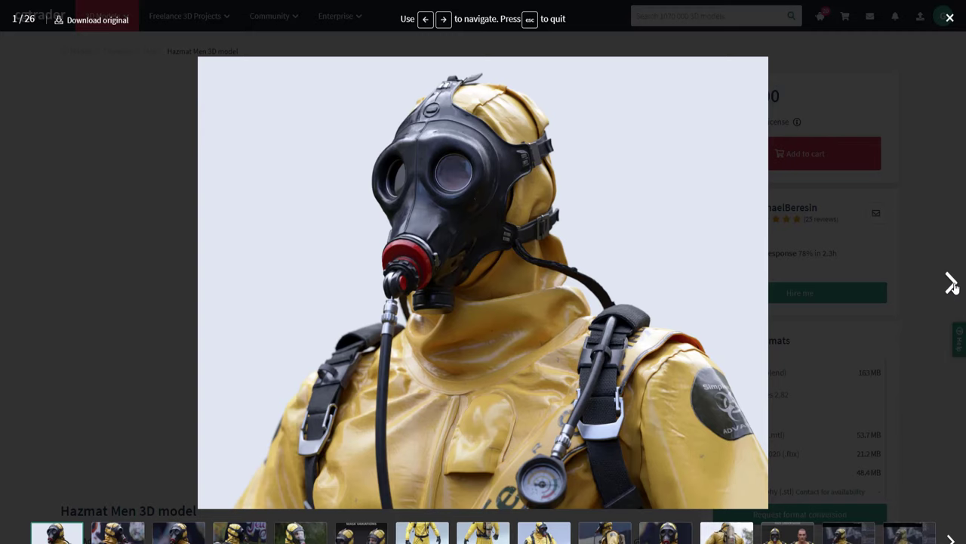
Step through three Hazmat Men previews and three fullscreen Nike Air Force 1 renders.
click(952, 282)
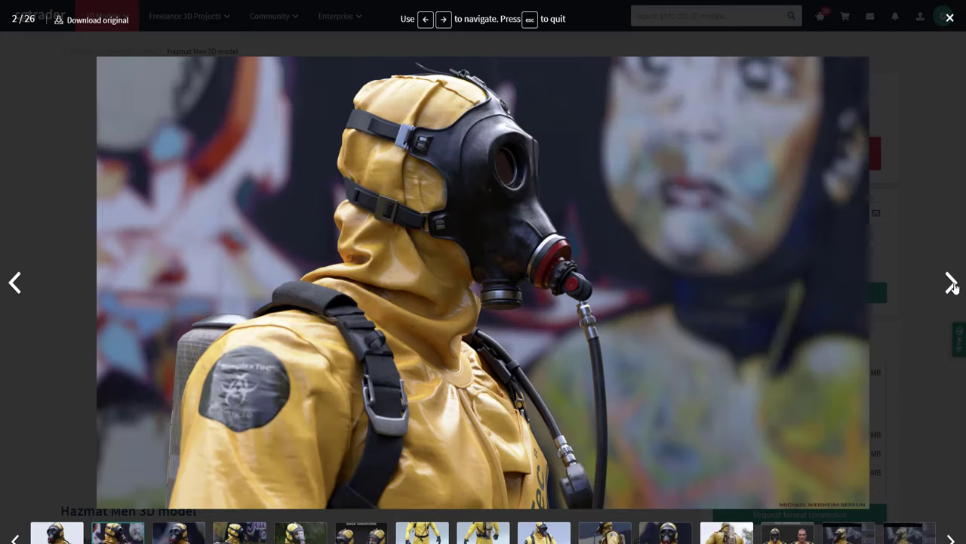
click(951, 282)
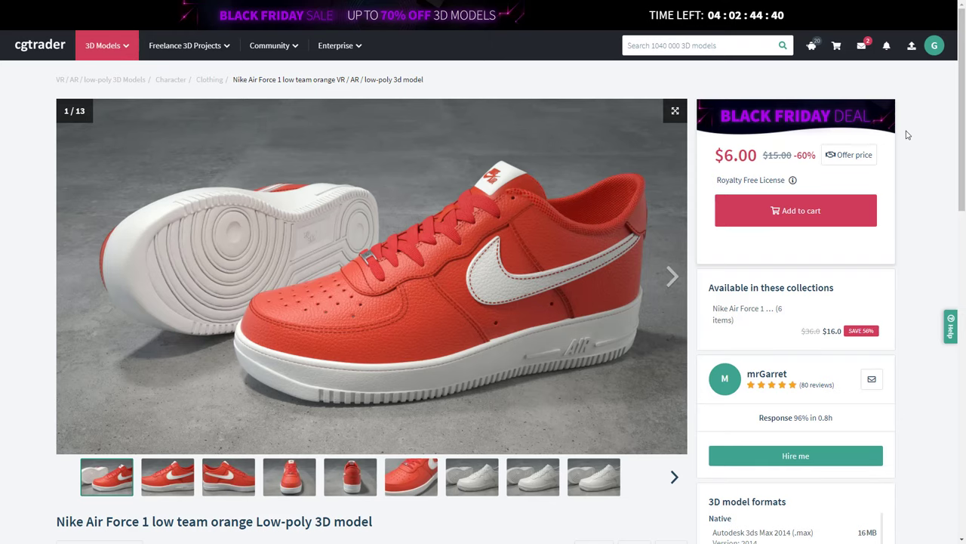
click(675, 113)
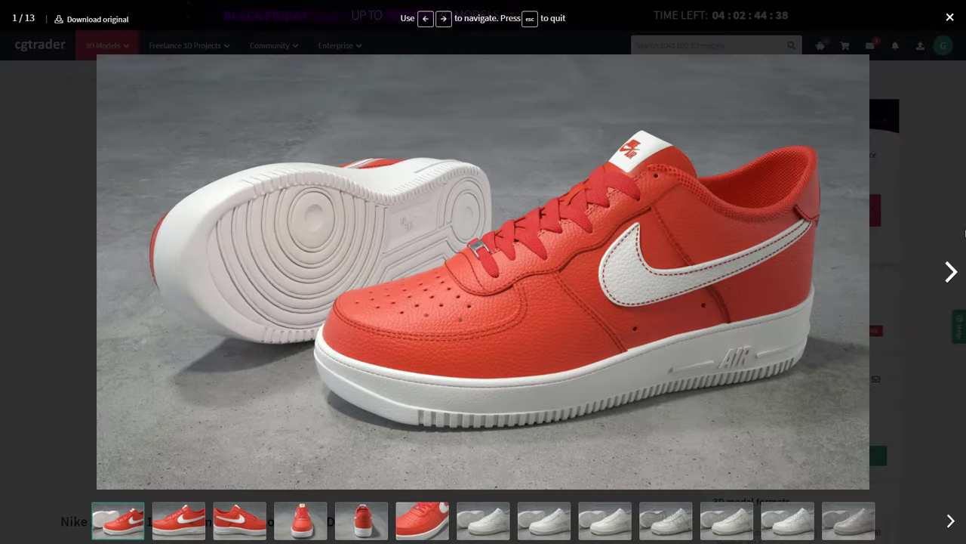
key(Right)
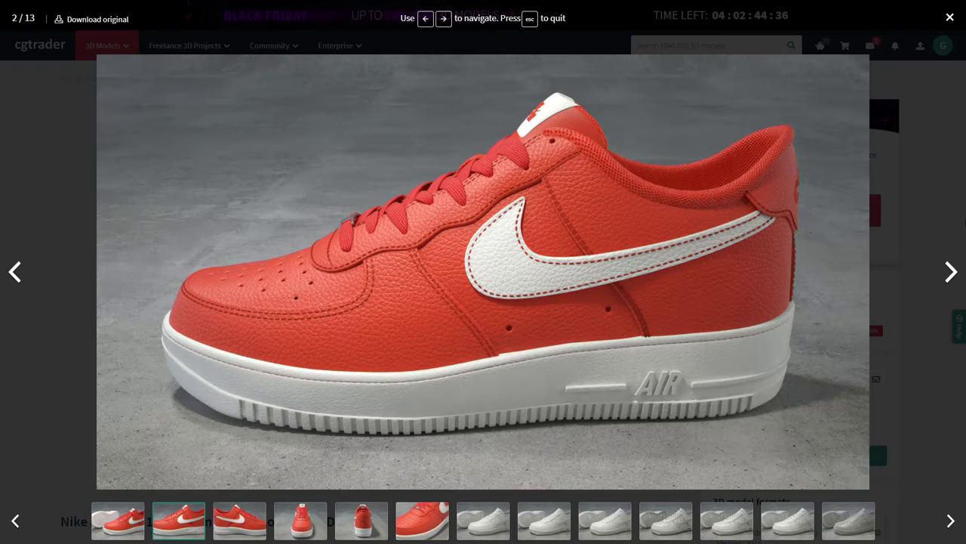
key(Right)
key(Right)
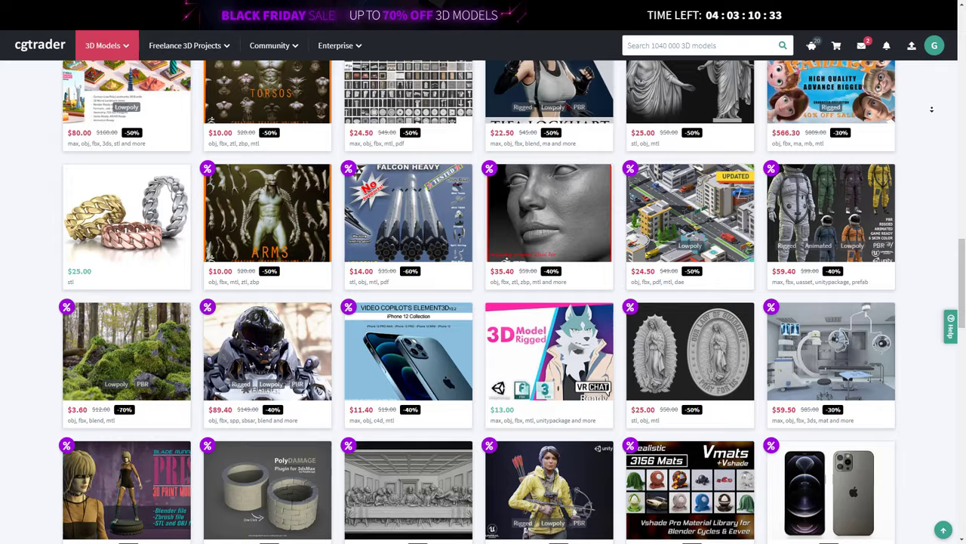
Scroll down the grid of discounted Black Friday 3D models.
scroll(931, 109, down, 3)
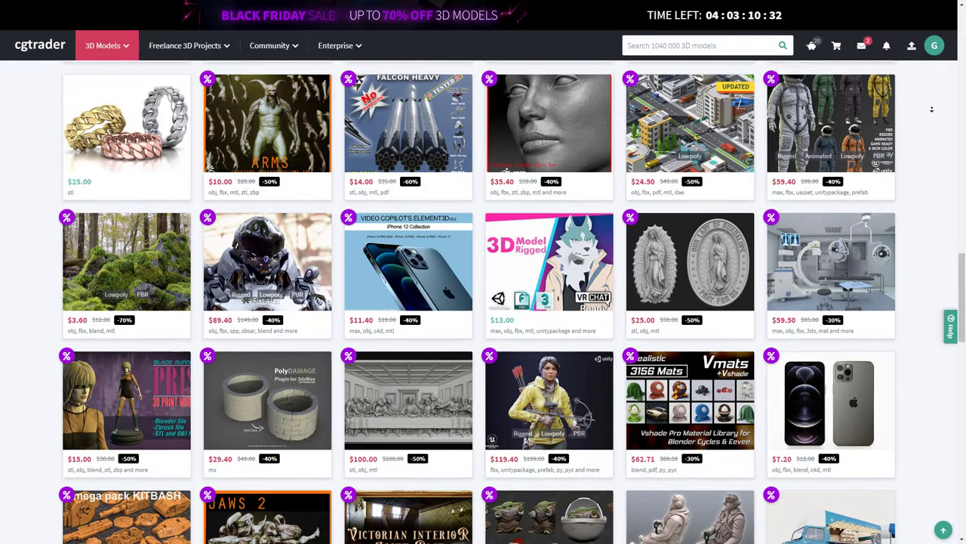
scroll(932, 110, down, 2)
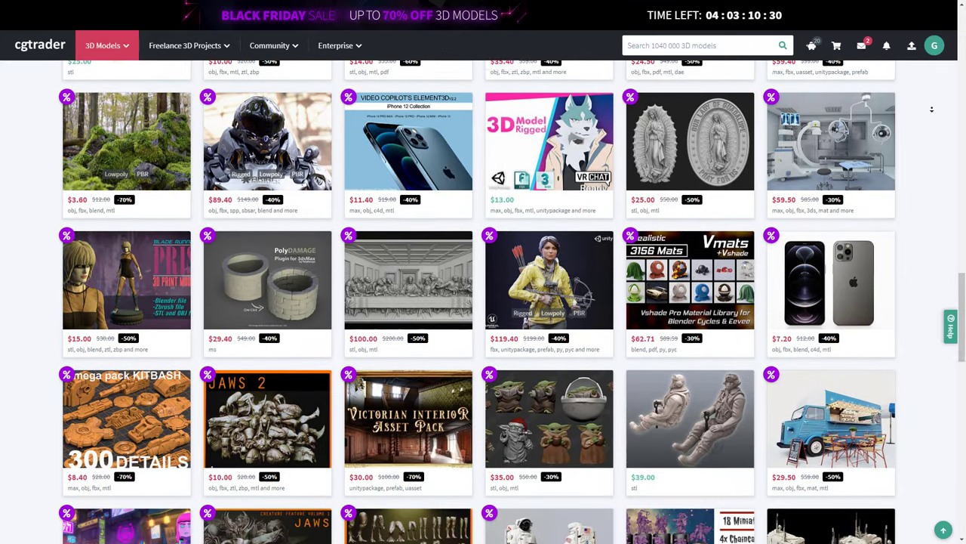
scroll(932, 109, down, 2)
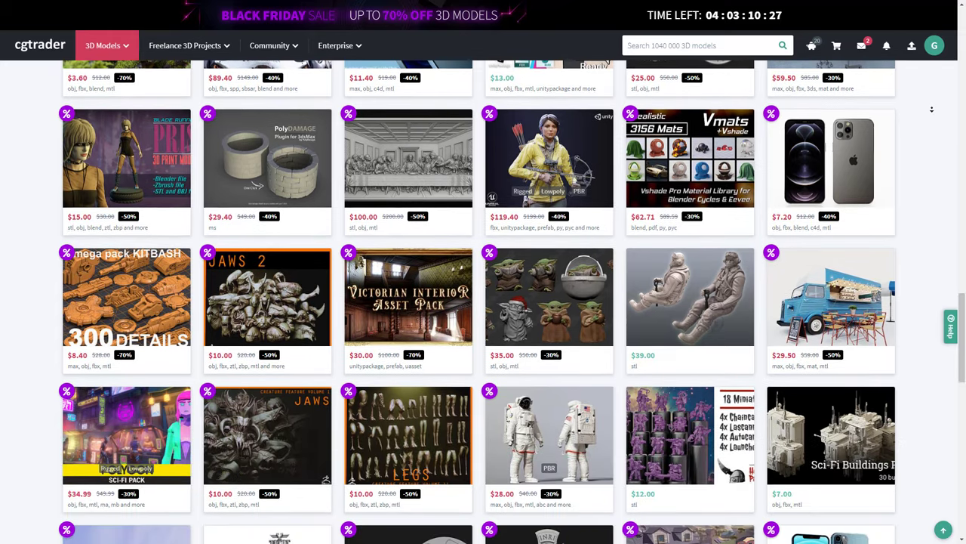
scroll(932, 109, down, 2)
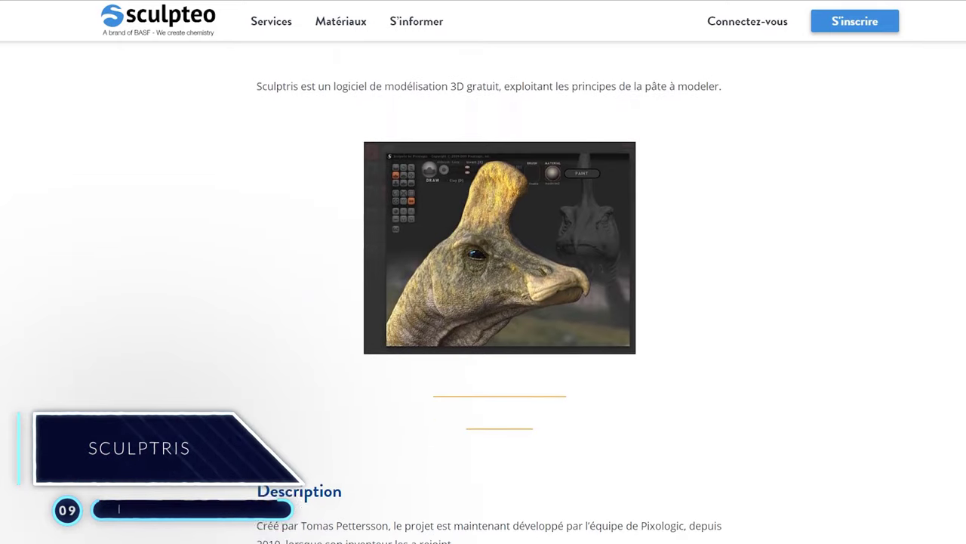
Scroll through the Sculptris article's Description and Fonctionnalités Intéressantes sections.
scroll(484, 302, down, 4)
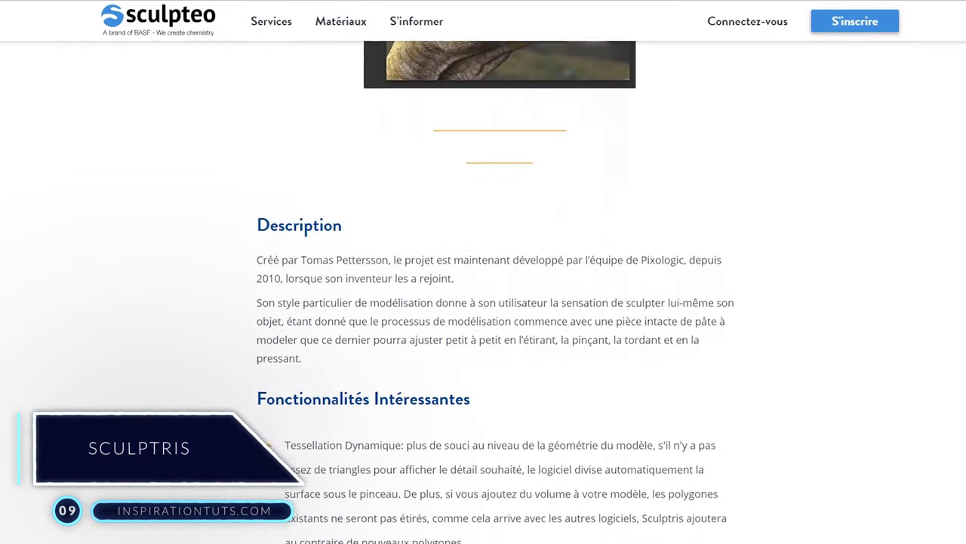
scroll(483, 302, down, 4)
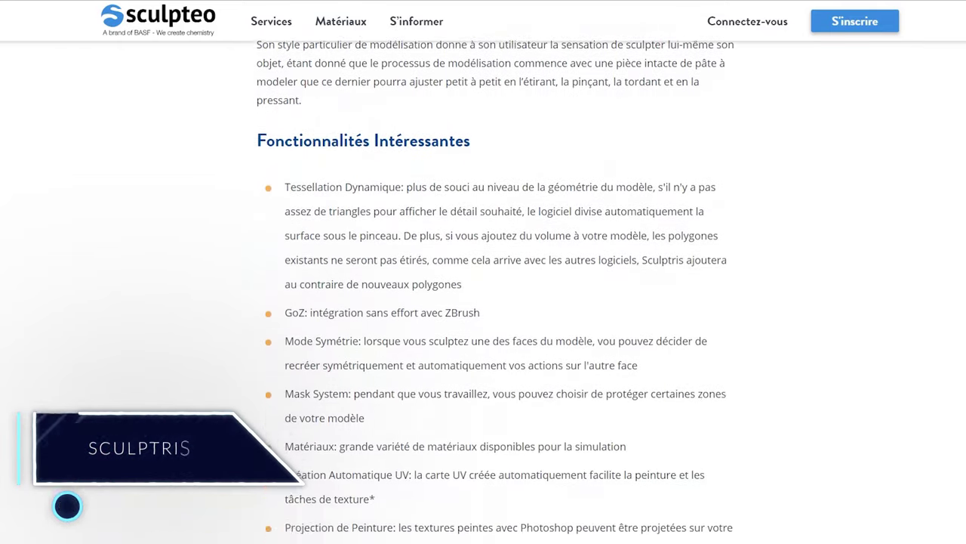
scroll(142, 472, down, 3)
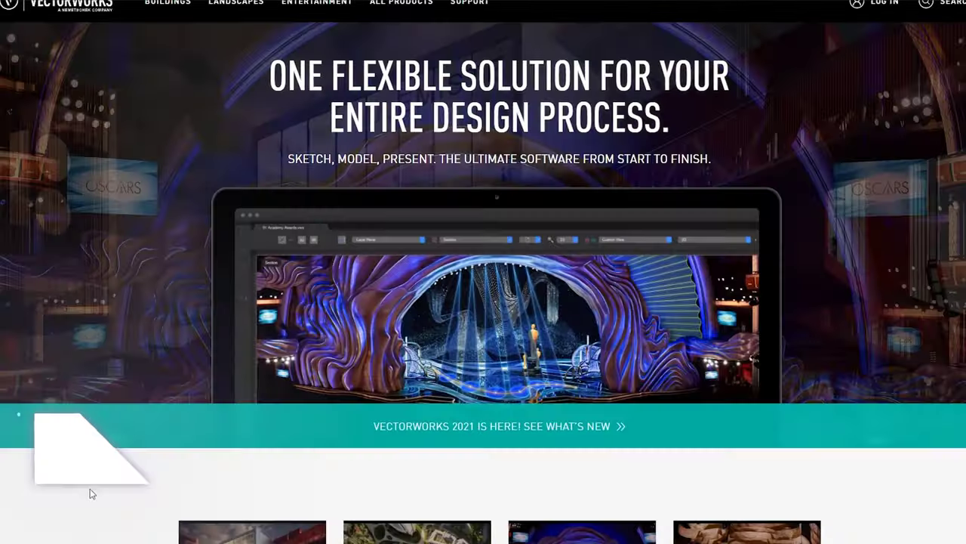
Scroll the Vectorworks home page past product cards, support and News + Noteworthy to the footer.
scroll(88, 492, down, 3)
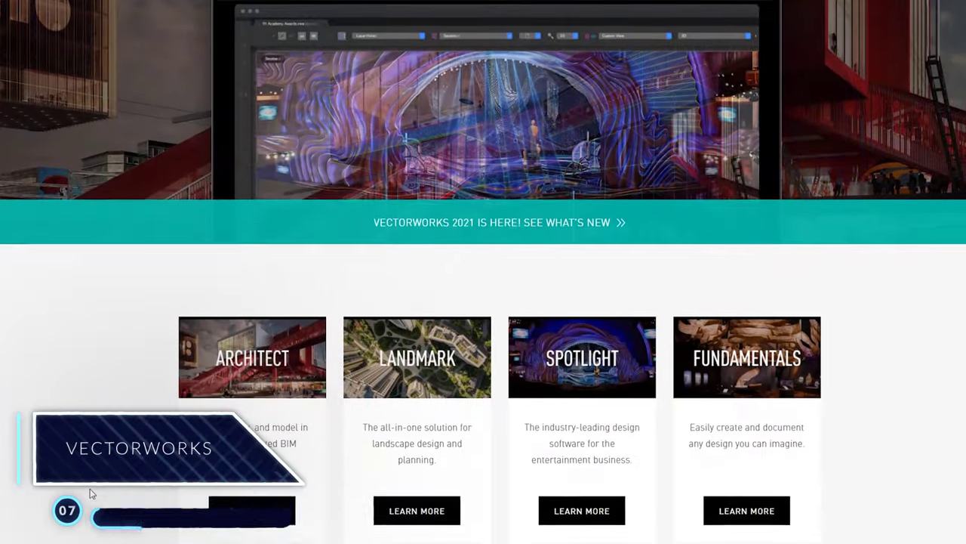
scroll(90, 493, down, 4)
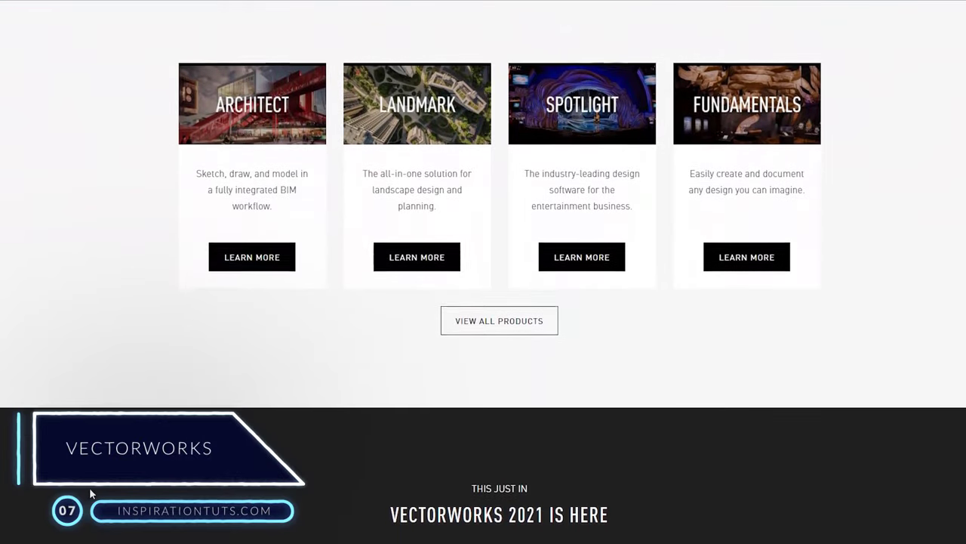
scroll(89, 487, down, 3)
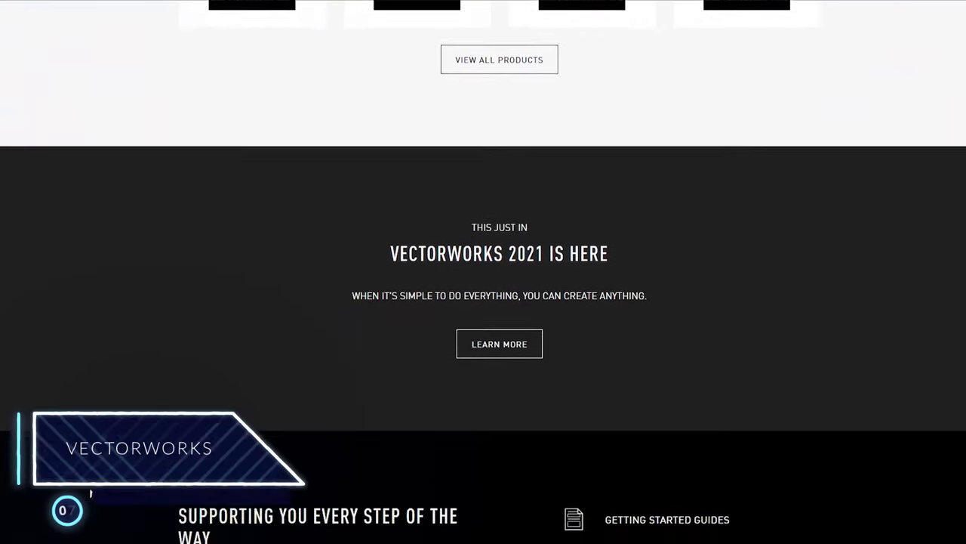
scroll(90, 493, down, 3)
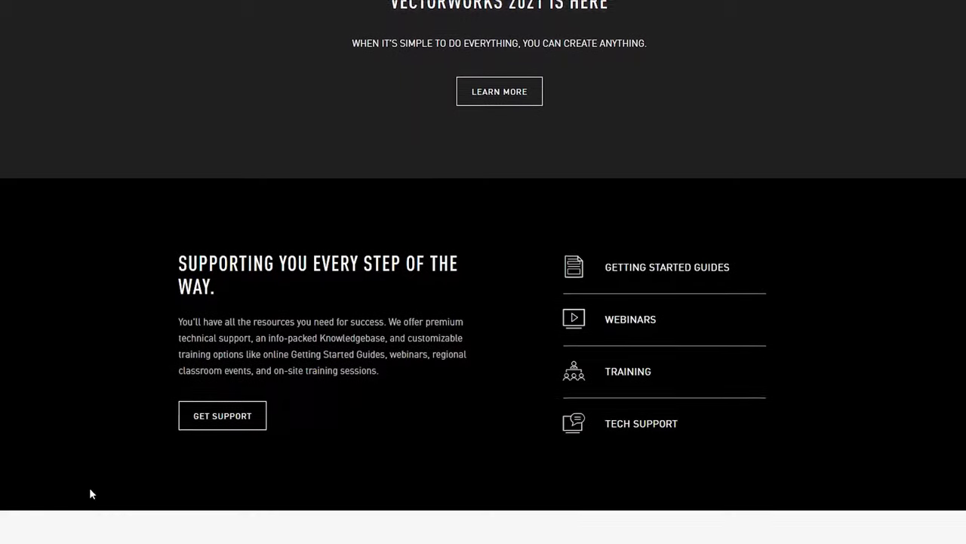
scroll(90, 493, down, 3)
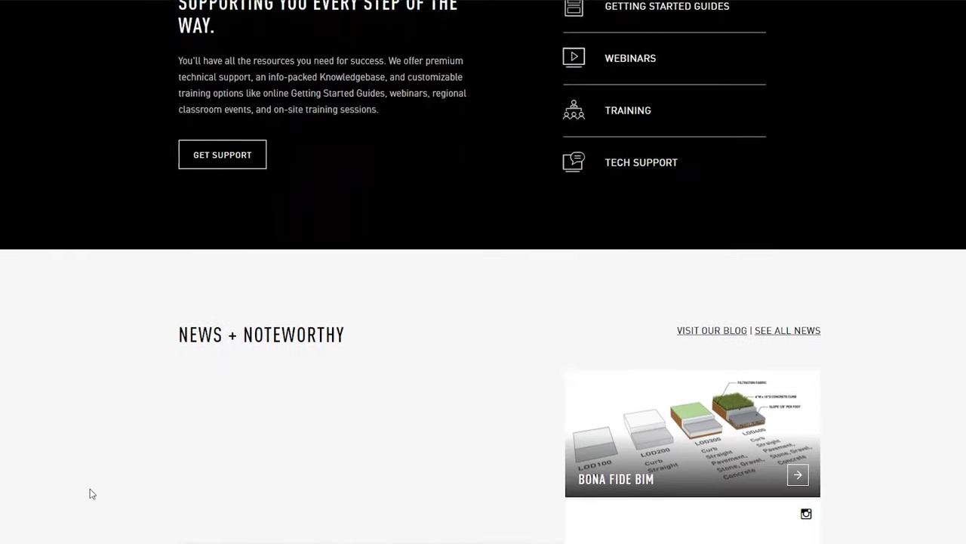
scroll(91, 494, down, 3)
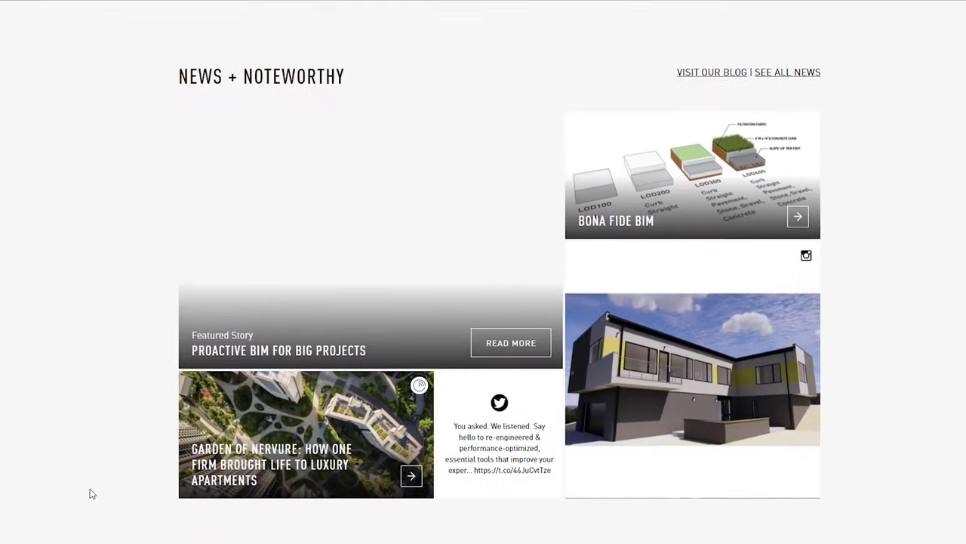
scroll(92, 494, down, 3)
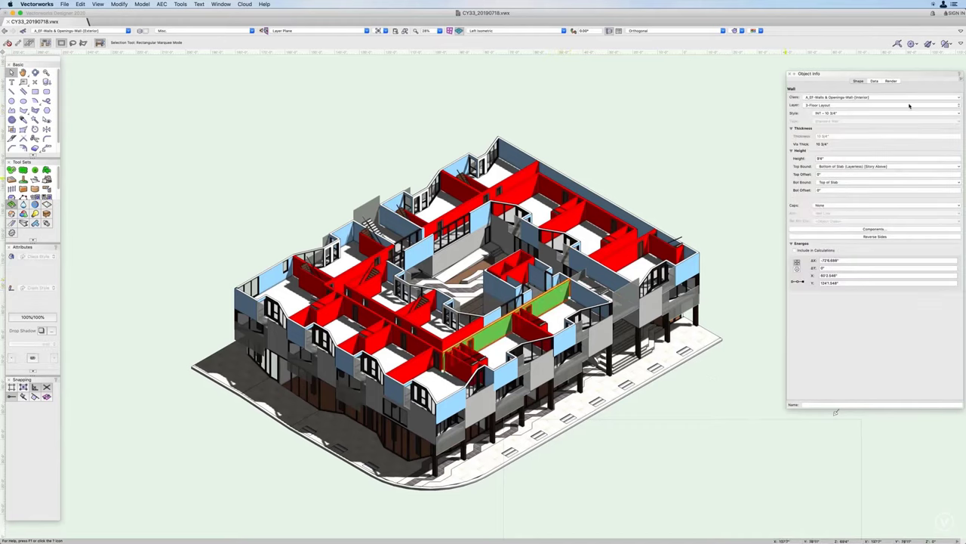
Show the selected wall's Data record in the Object Info palette.
click(875, 81)
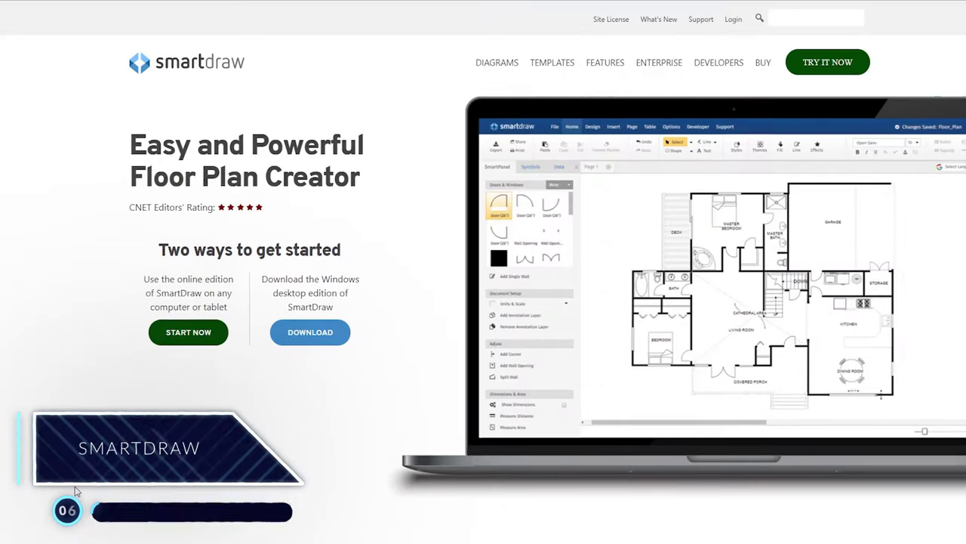
Scroll the SmartDraw floor plan page past the feature columns to the customer logos.
scroll(75, 491, down, 7)
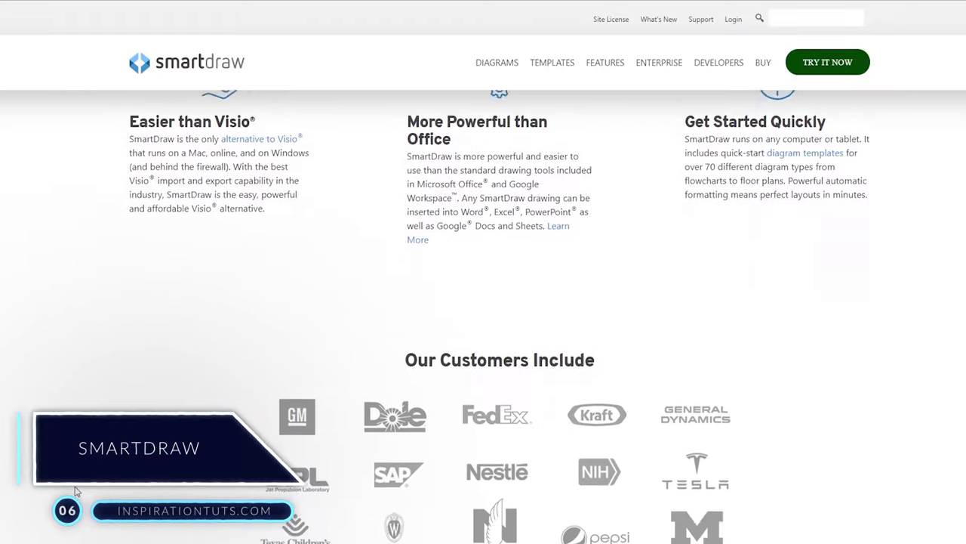
scroll(75, 490, down, 7)
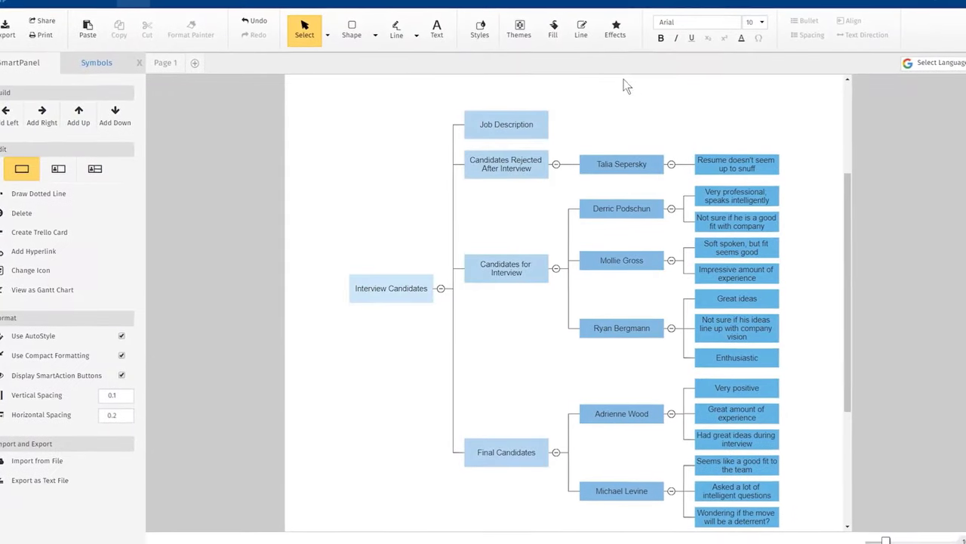
Apply the Galahad theme to the diagram and select the floor plan walls.
click(519, 34)
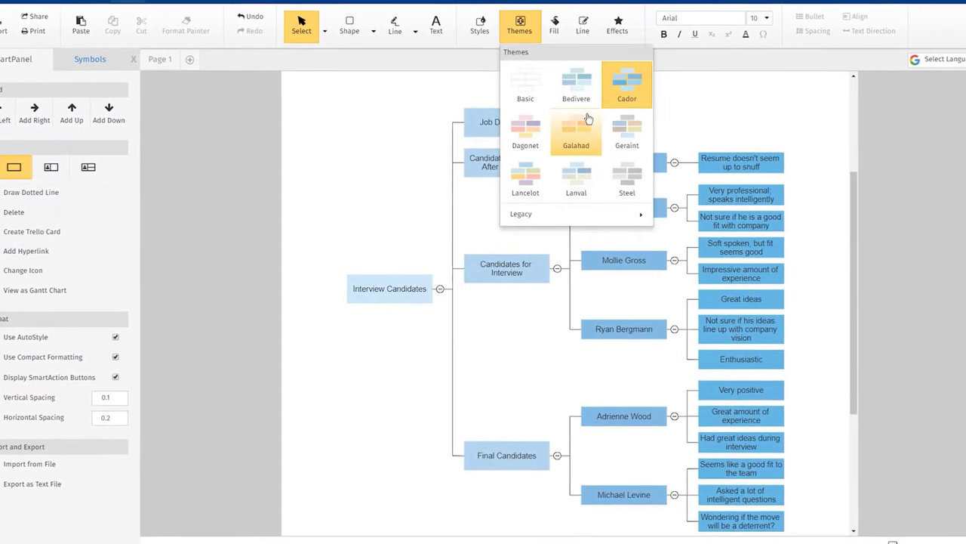
click(574, 127)
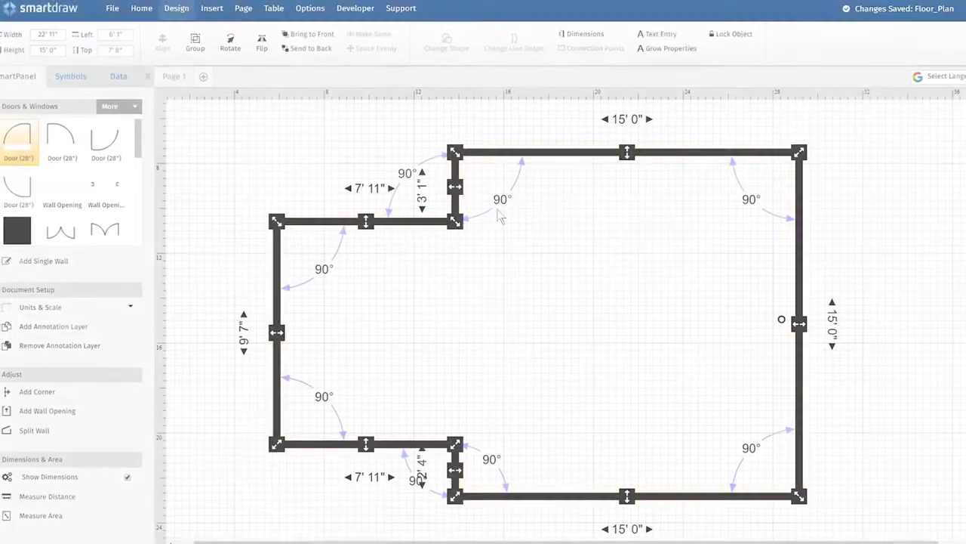
click(500, 217)
Set the upper corner to 100°, the left wall to 80°, and the 4' 0" dimension to 6' 0".
double_click(502, 201)
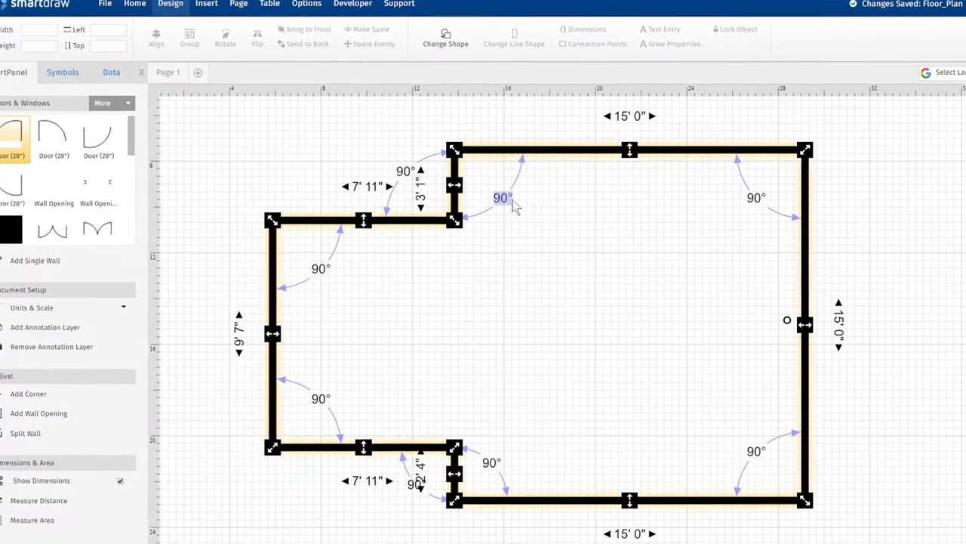
text(100)
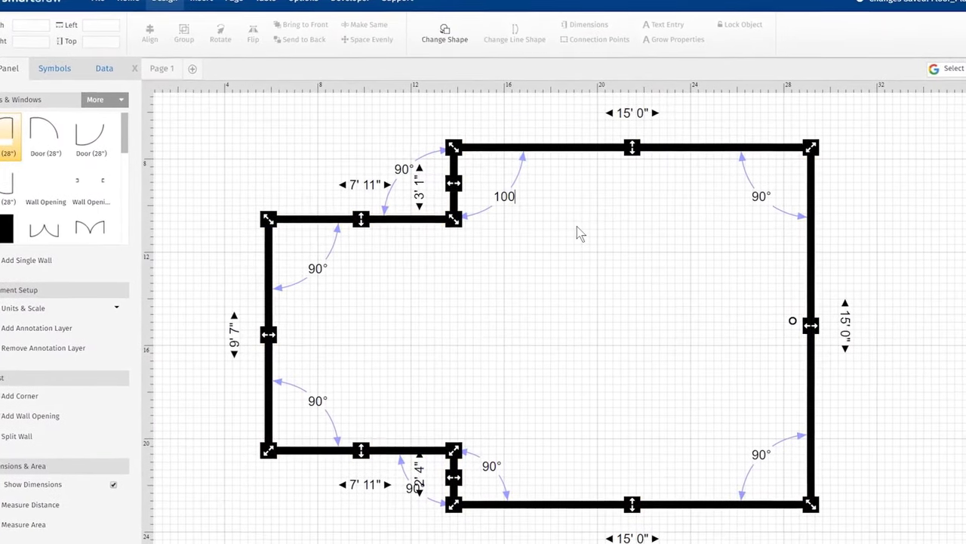
key(Return)
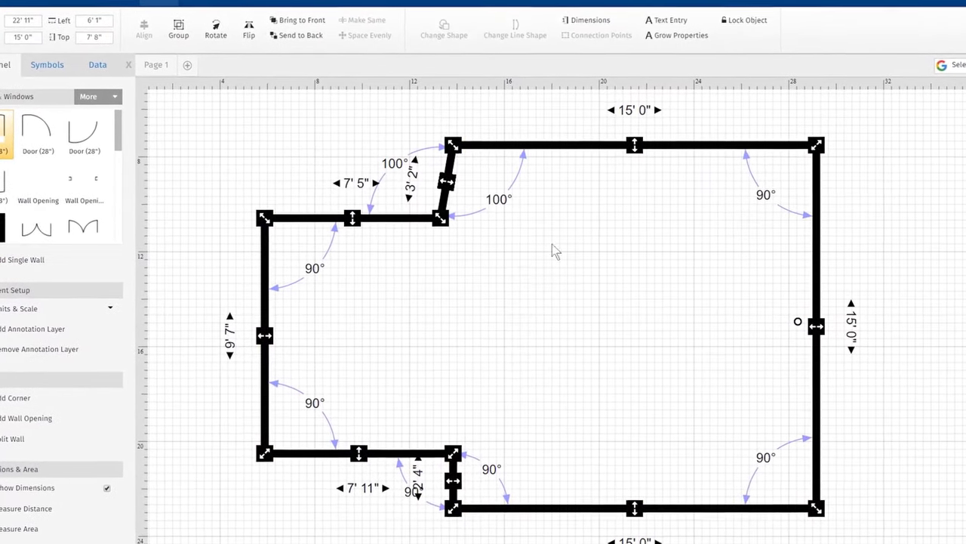
double_click(309, 267)
text(80)
key(Return)
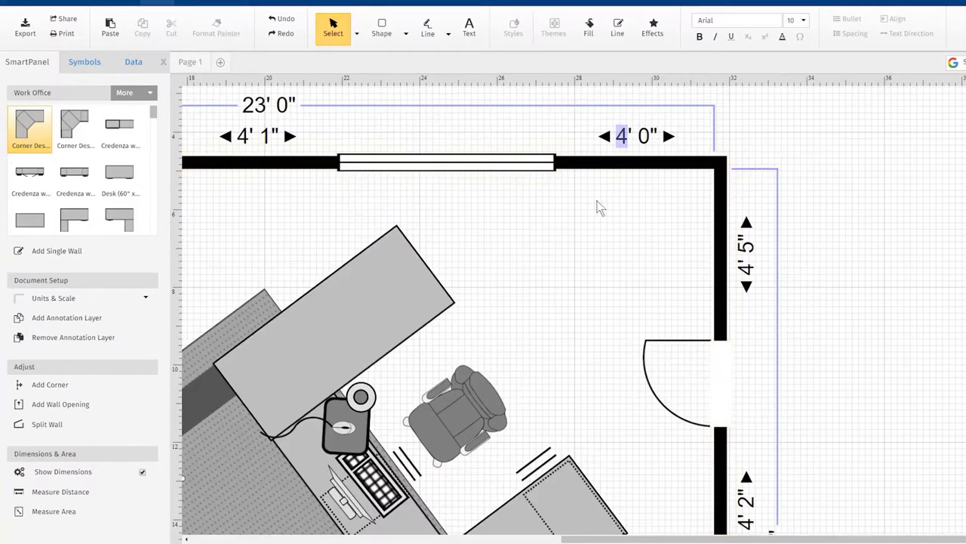
text(6)
key(Return)
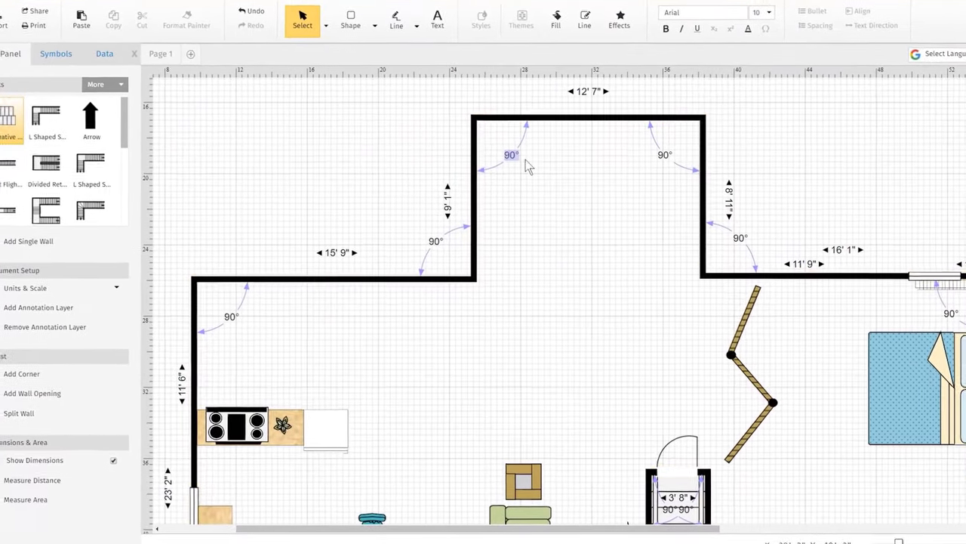
Change the top-left corner to 150° and the right corner to 145°.
text(150)
key(Return)
double_click(761, 240)
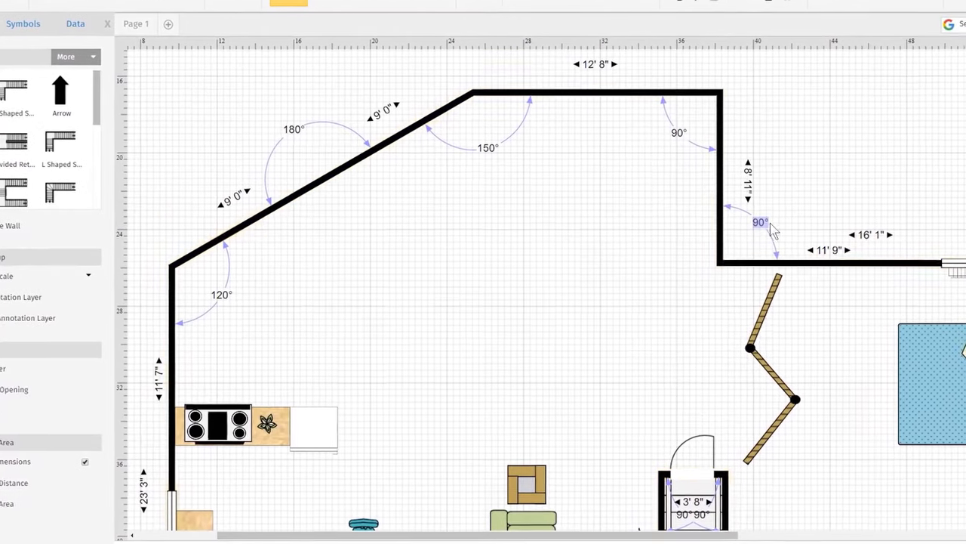
text(145)
key(Return)
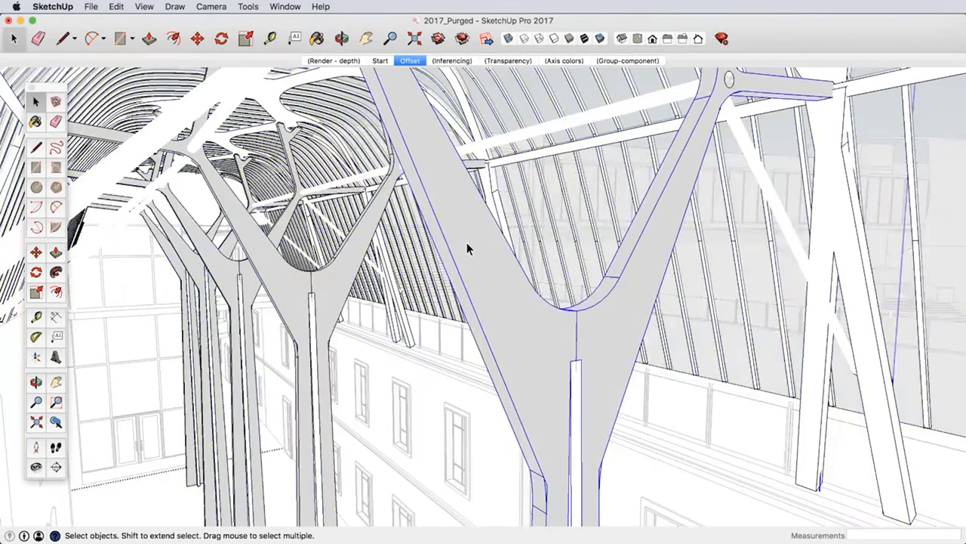
Enter the branching column group and select one of the column's faces.
double_click(467, 243)
click(502, 278)
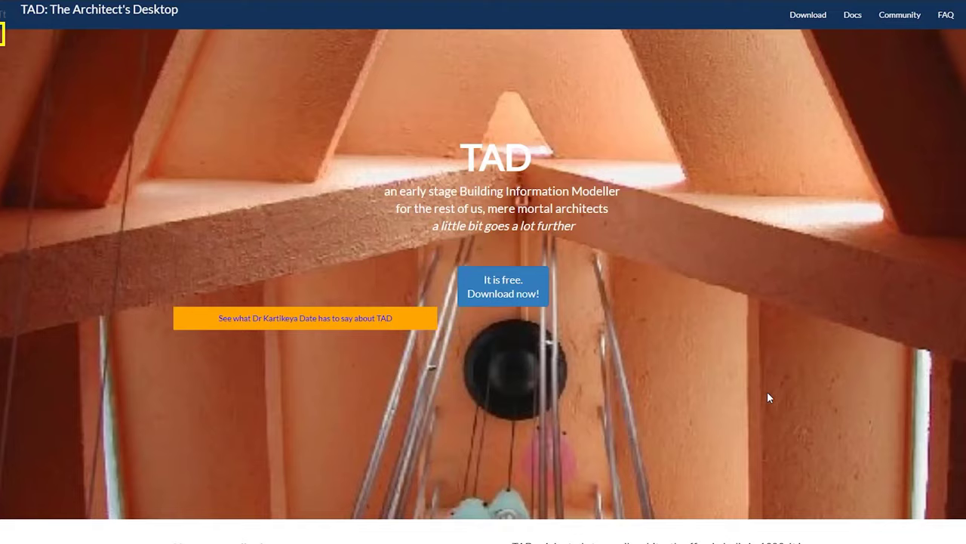
Scroll the TAD homepage past the built projects down to 'A few of the benefits...'.
scroll(767, 391, down, 2)
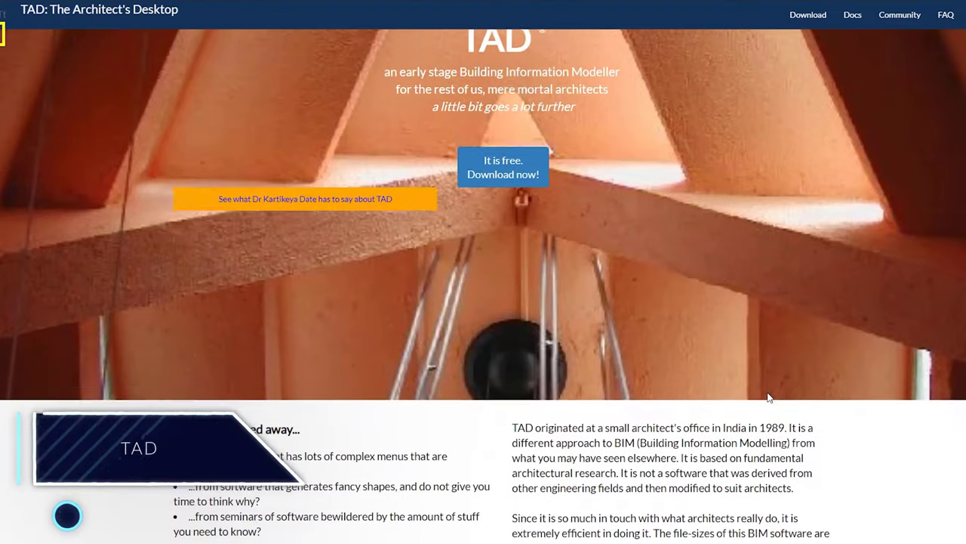
scroll(767, 398, down, 3)
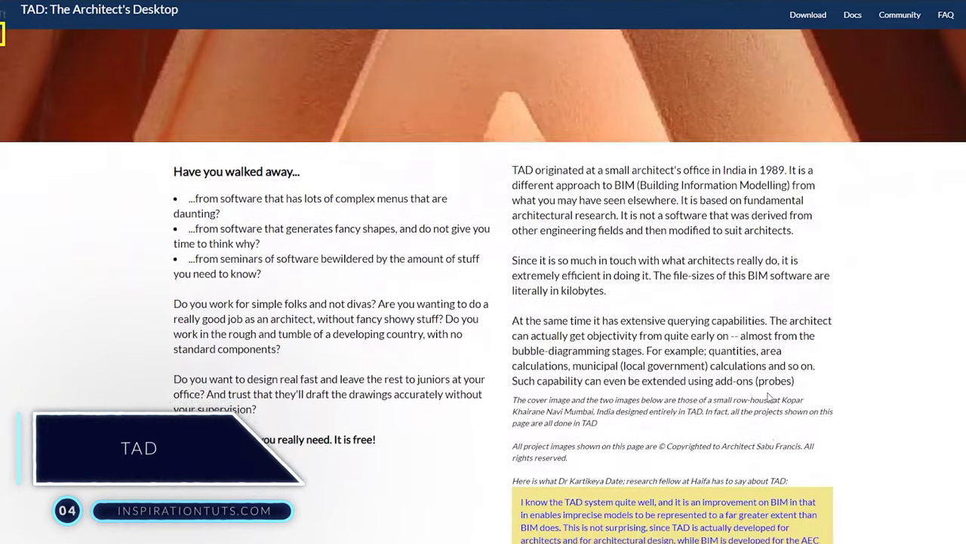
scroll(769, 396, down, 3)
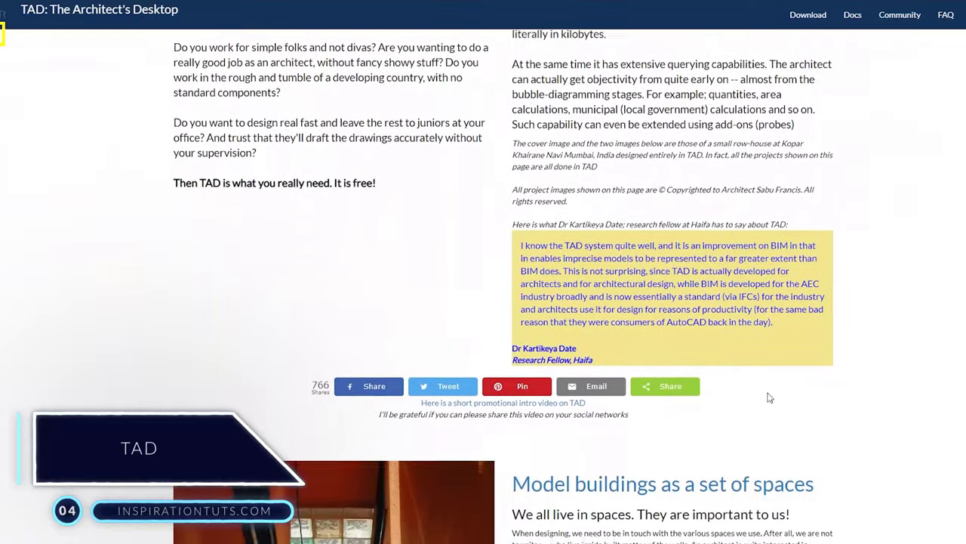
scroll(770, 396, down, 3)
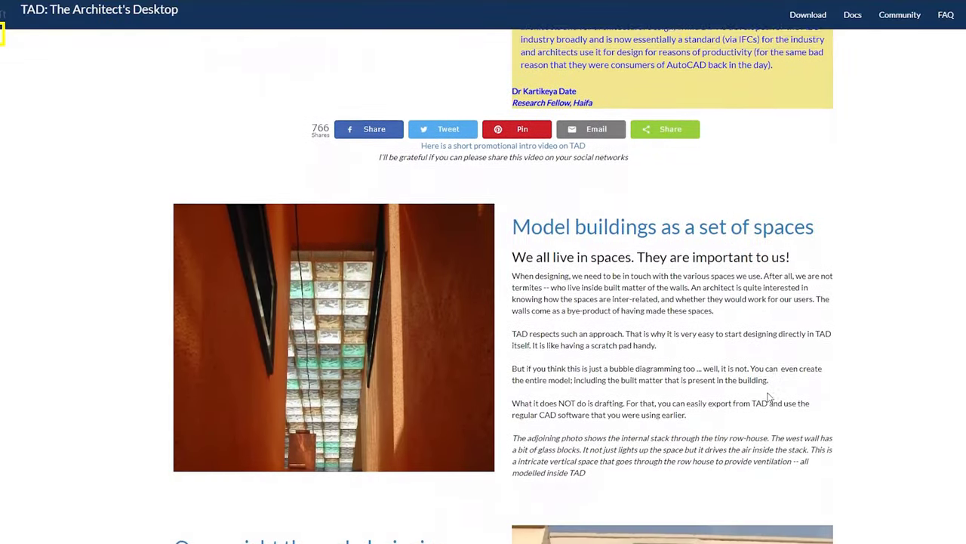
scroll(769, 396, down, 3)
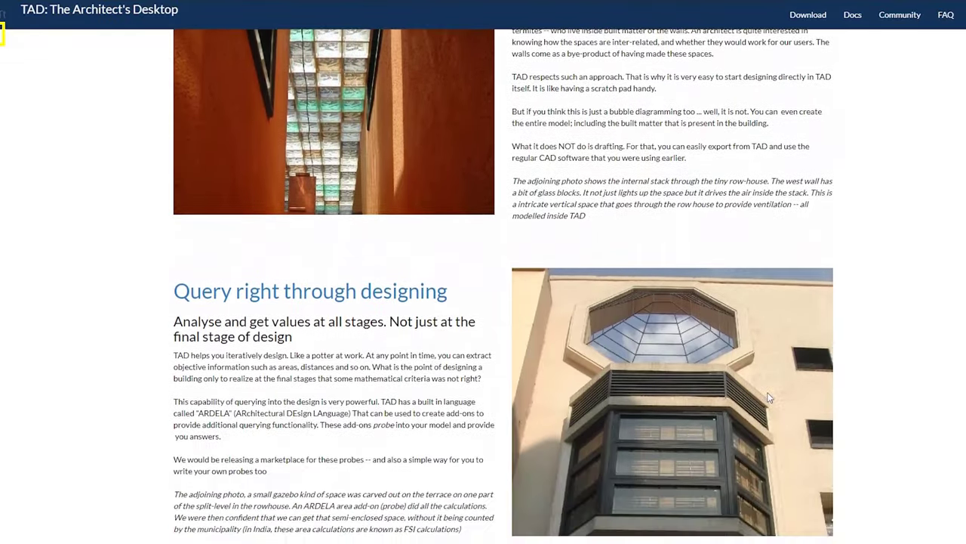
scroll(769, 396, down, 3)
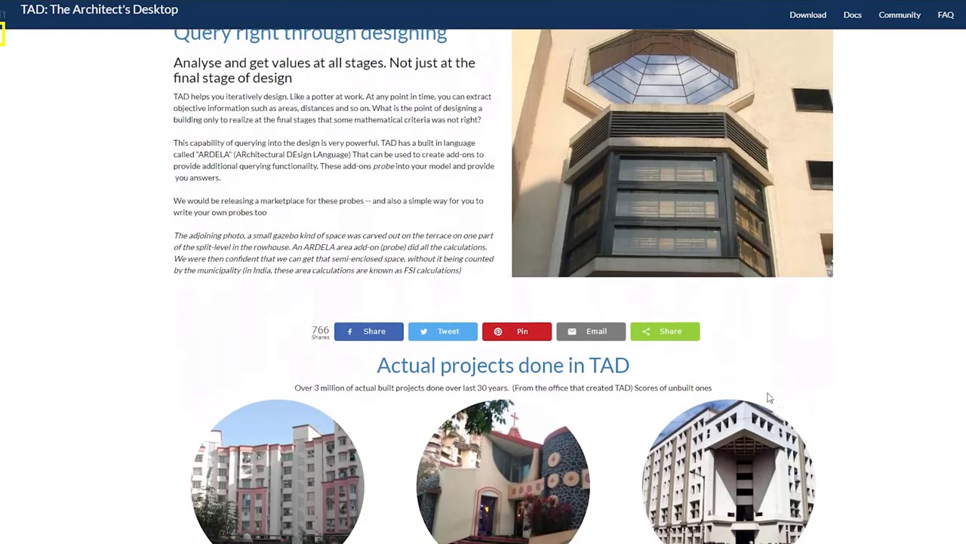
scroll(769, 397, down, 3)
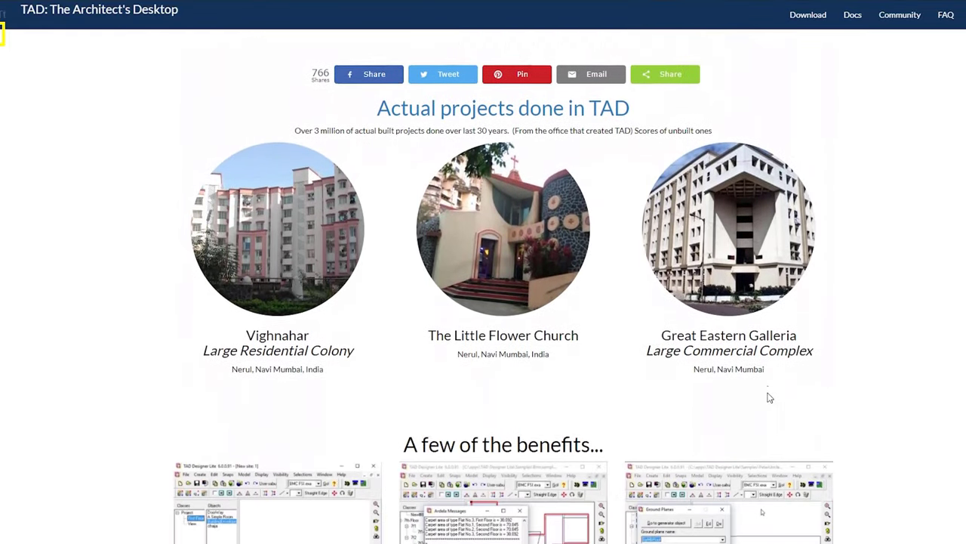
scroll(769, 397, down, 3)
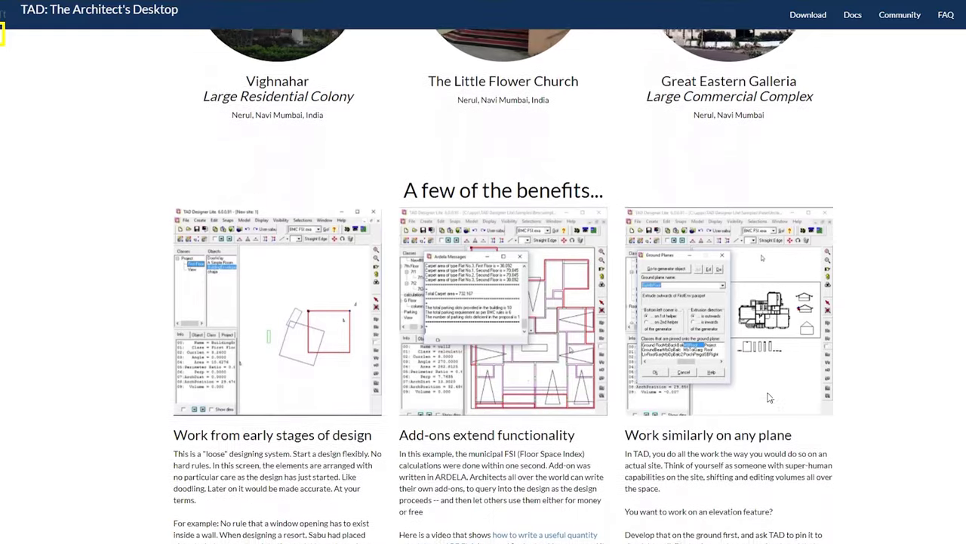
scroll(770, 398, down, 3)
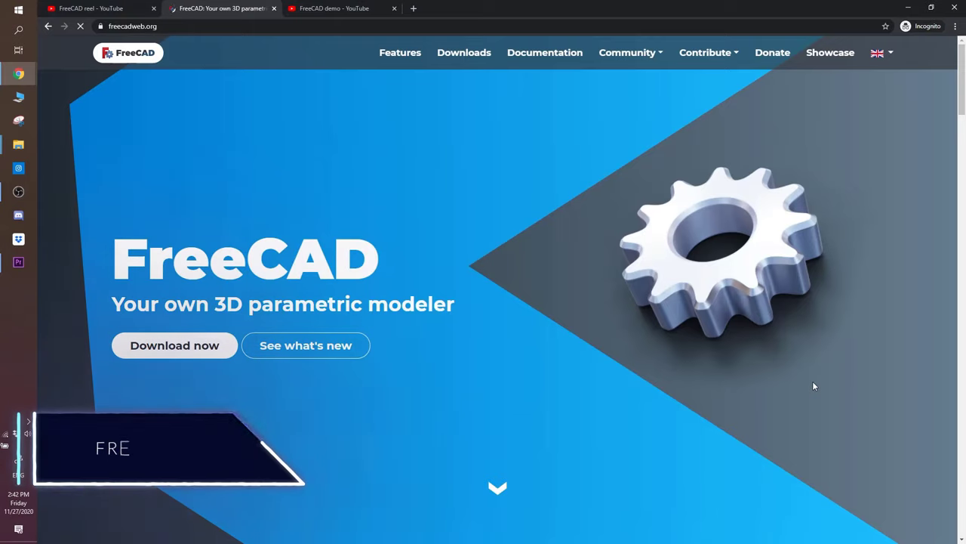
Scroll freecadweb.org past 'Create 3D from 2D & back' to 'Accessible, flexible & integrated'.
scroll(814, 386, down, 3)
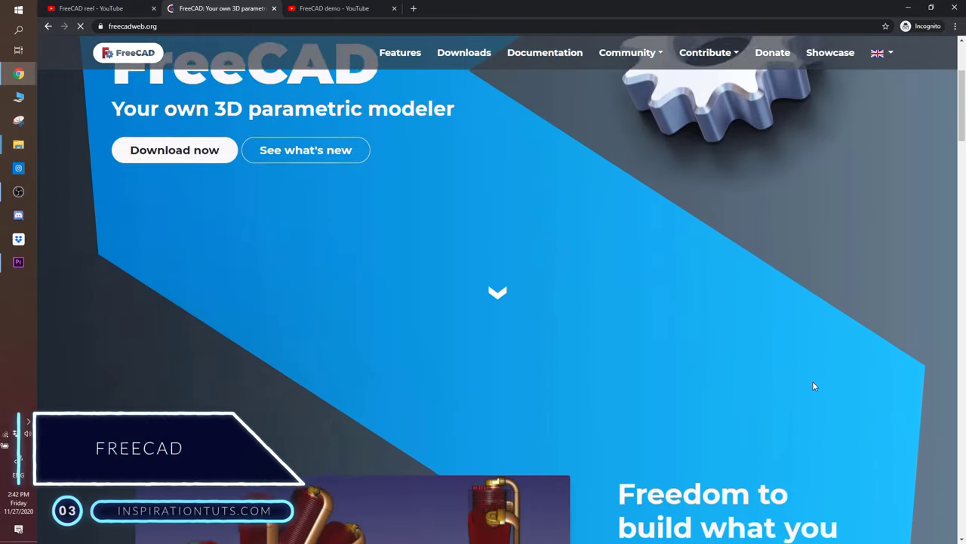
scroll(814, 385, down, 3)
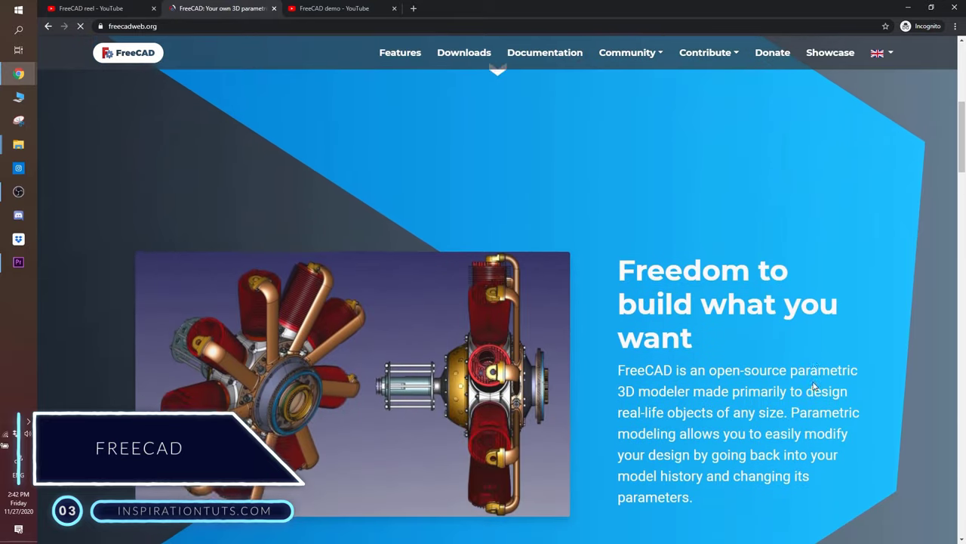
scroll(814, 386, down, 3)
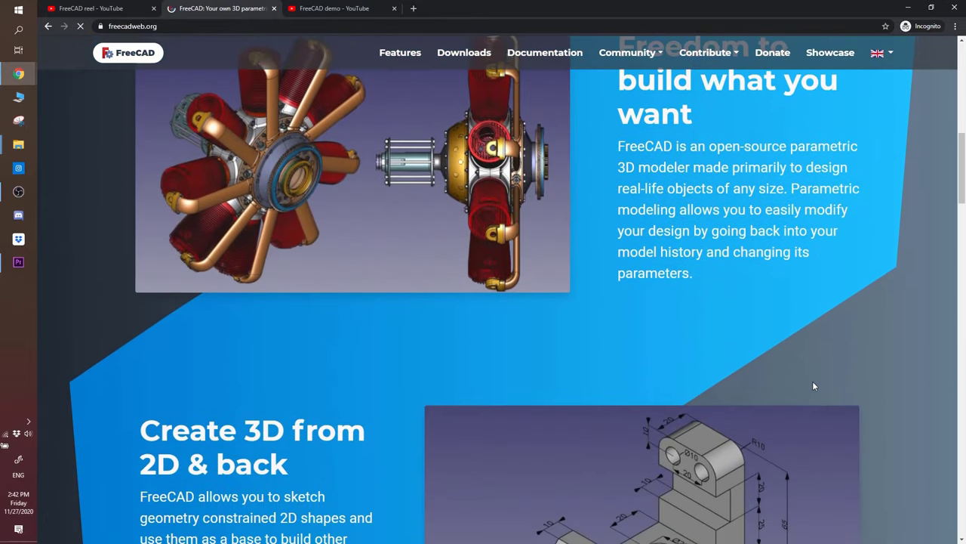
scroll(814, 386, down, 3)
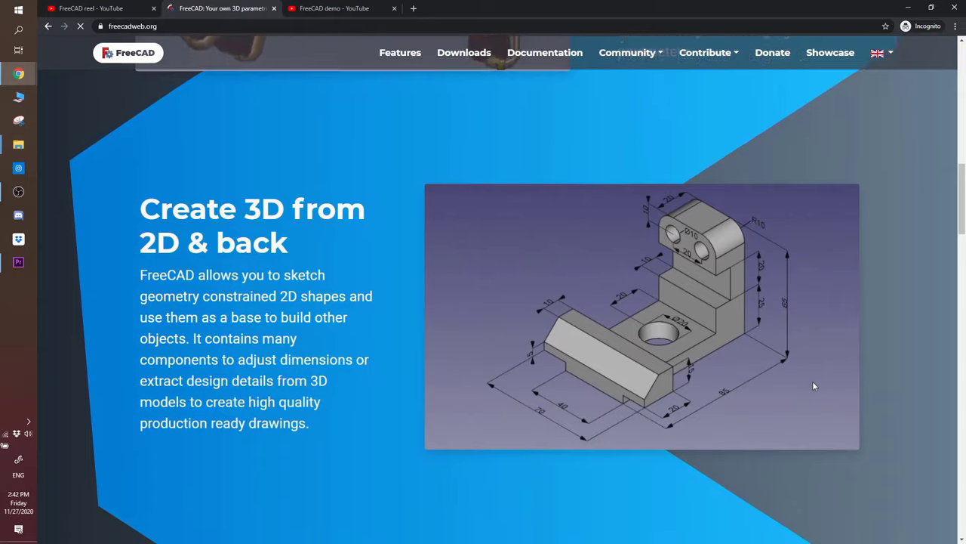
scroll(814, 386, down, 3)
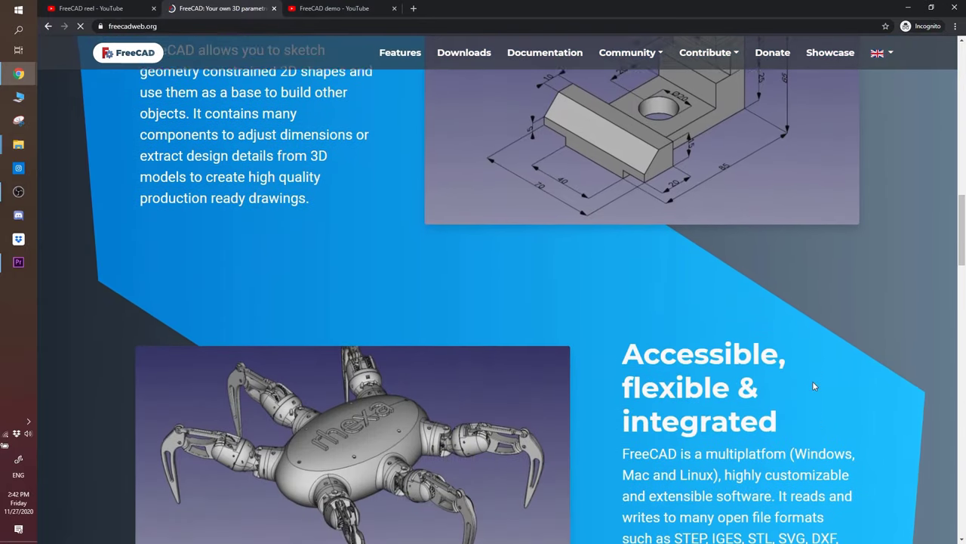
scroll(814, 386, down, 2)
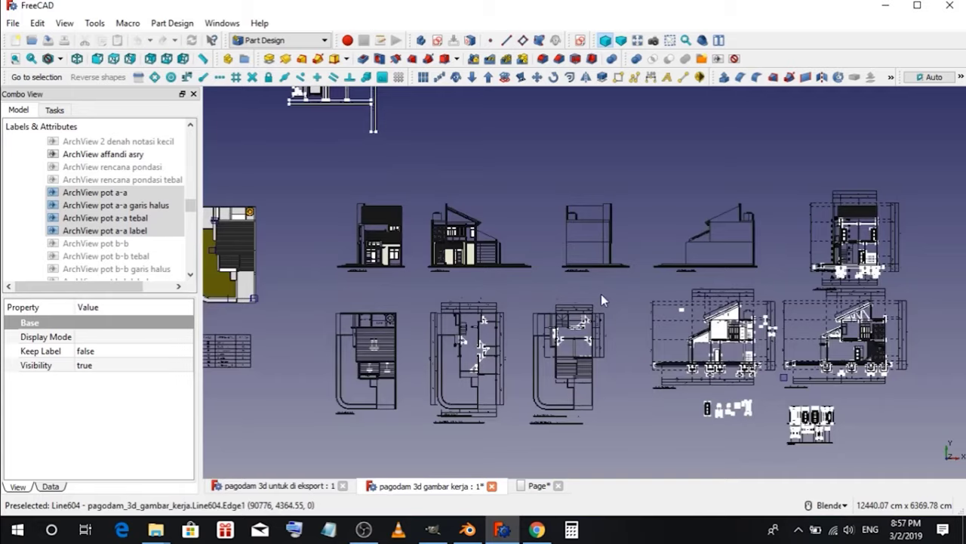
Zoom the view, then switch to the 'pagodam 3d untuk di eksport' 3D house document.
scroll(634, 289, down, 2)
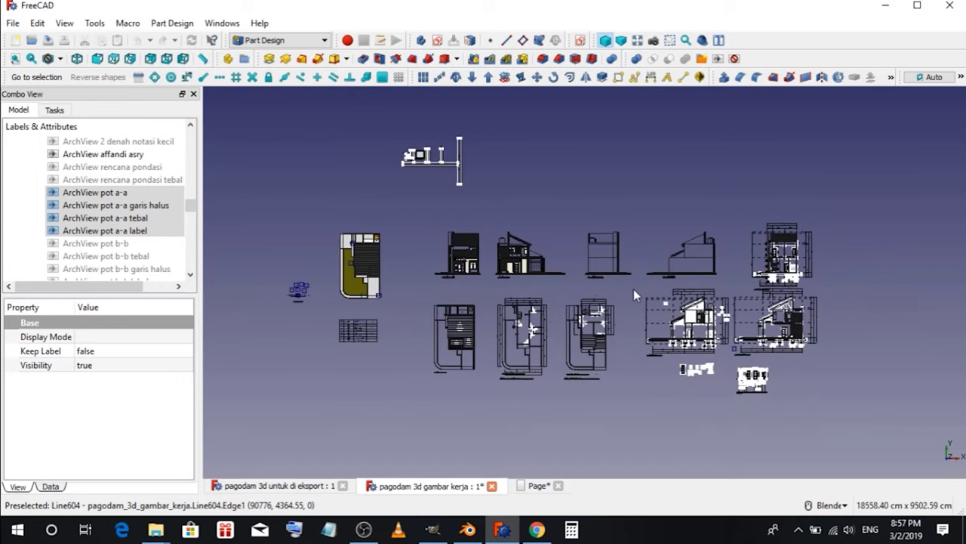
scroll(619, 288, up, 2)
click(538, 485)
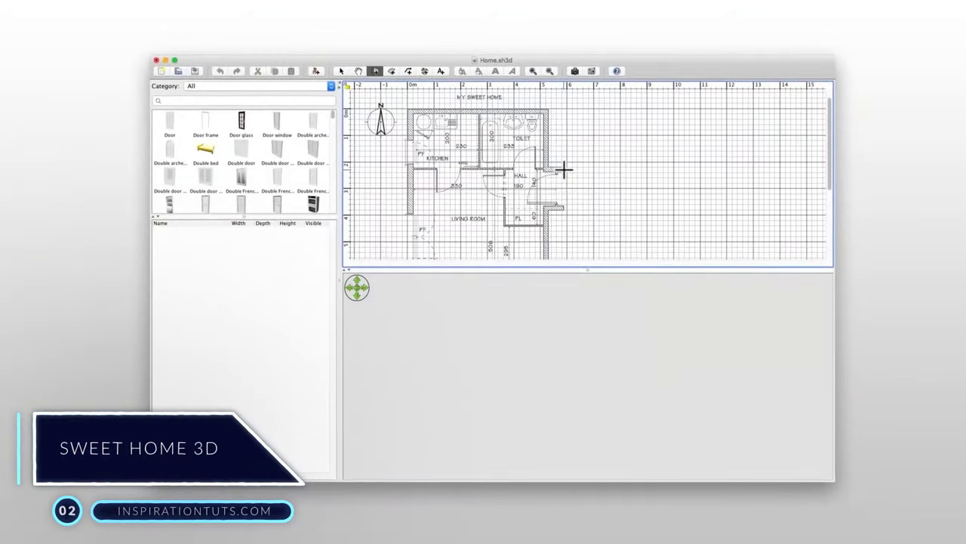
Draw a new wall beside the home: a vertical segment ending at a corner.
click(563, 170)
click(546, 170)
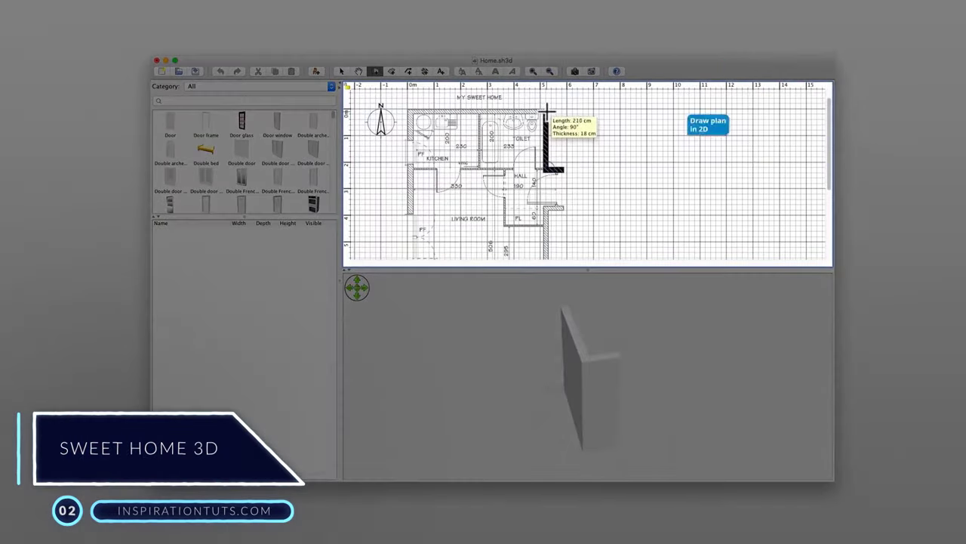
click(547, 111)
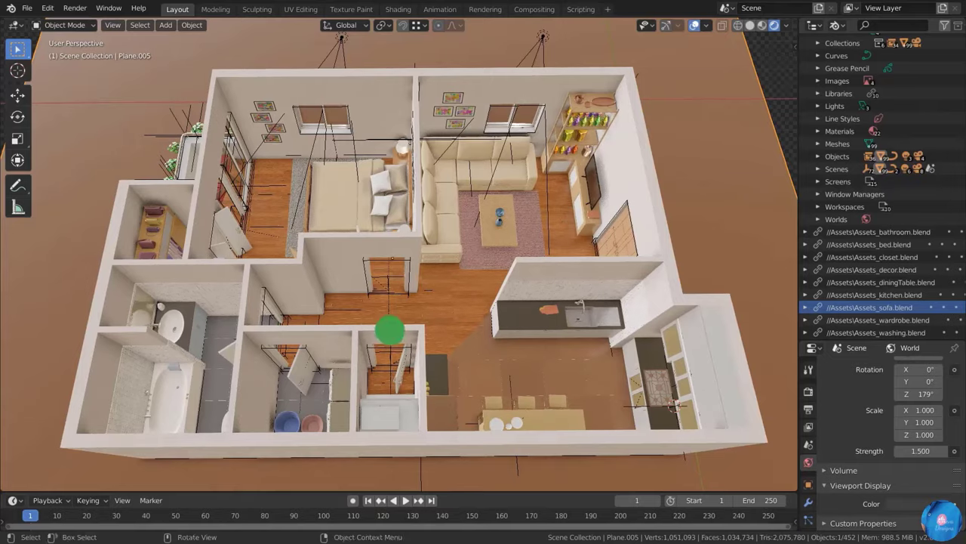
Orbit the Blender apartment model in material preview and solid shading.
mouse_move(390, 330)
middle_down()
mouse_move(380, 300)
mouse_move(390, 332)
mouse_move(400, 325)
middle_up()
click(765, 25)
mouse_move(249, 340)
middle_down()
mouse_move(83, 352)
mouse_move(88, 360)
mouse_move(35, 317)
mouse_move(328, 330)
mouse_move(336, 400)
middle_up()
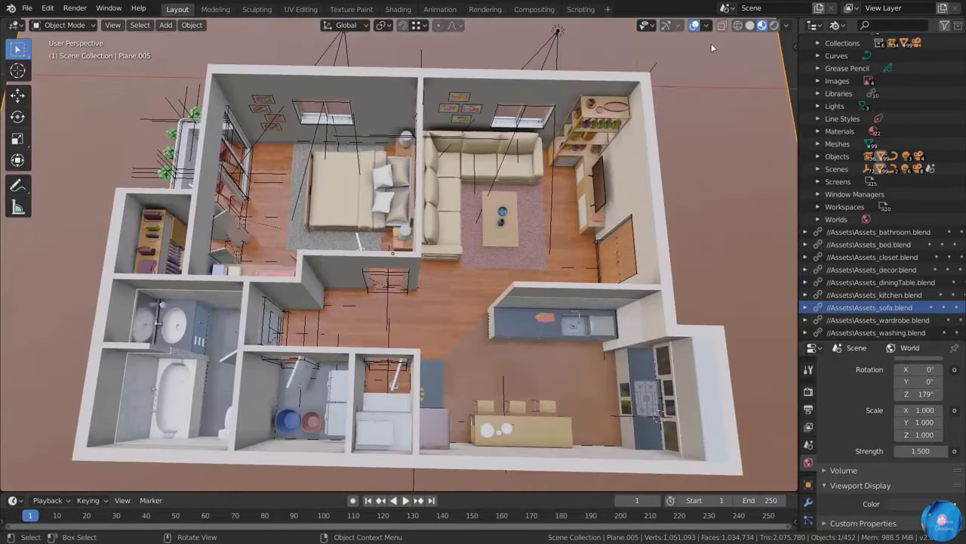
click(749, 25)
shift+middle_drag(400, 314, 393, 329)
scroll(394, 329, up, 2)
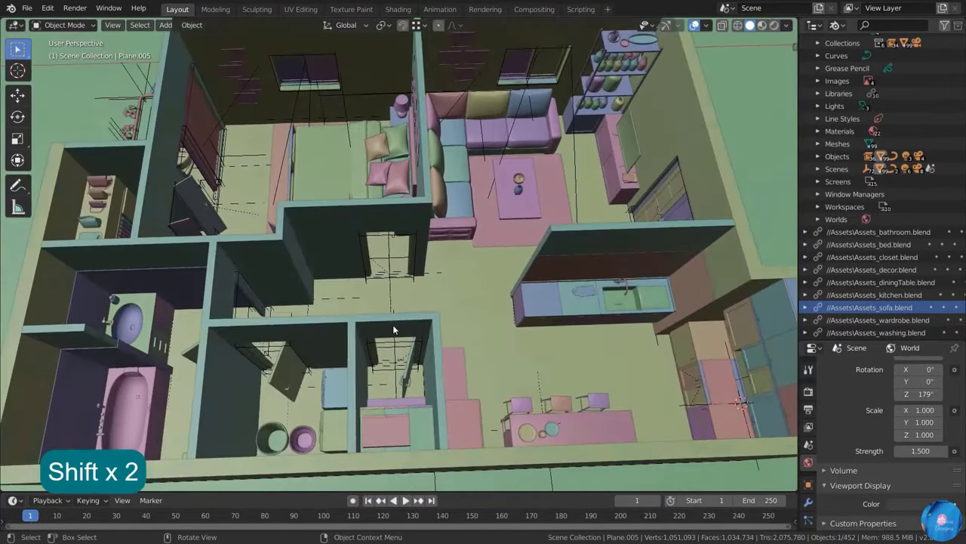
scroll(392, 329, down, 3)
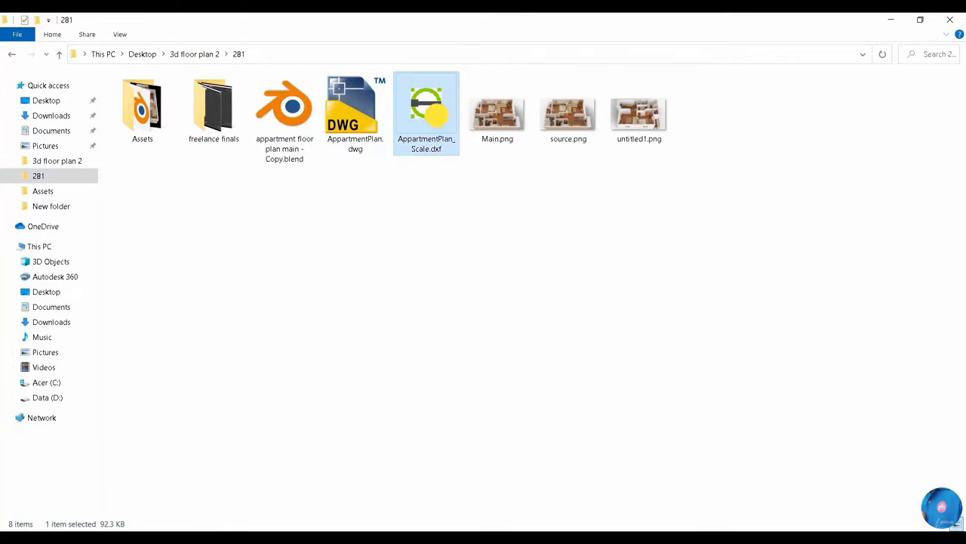
Open AppartmentPlan_Scale.dxf in LibreCAD and centre and zoom its floor plan.
double_click(436, 117)
middle_drag(617, 300, 431, 259)
scroll(443, 283, up, 2)
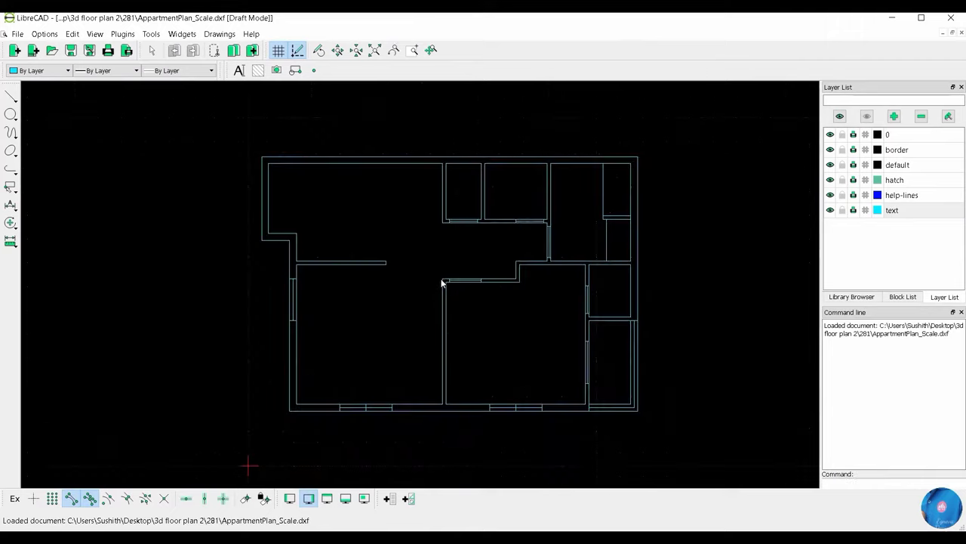
scroll(442, 283, up, 1)
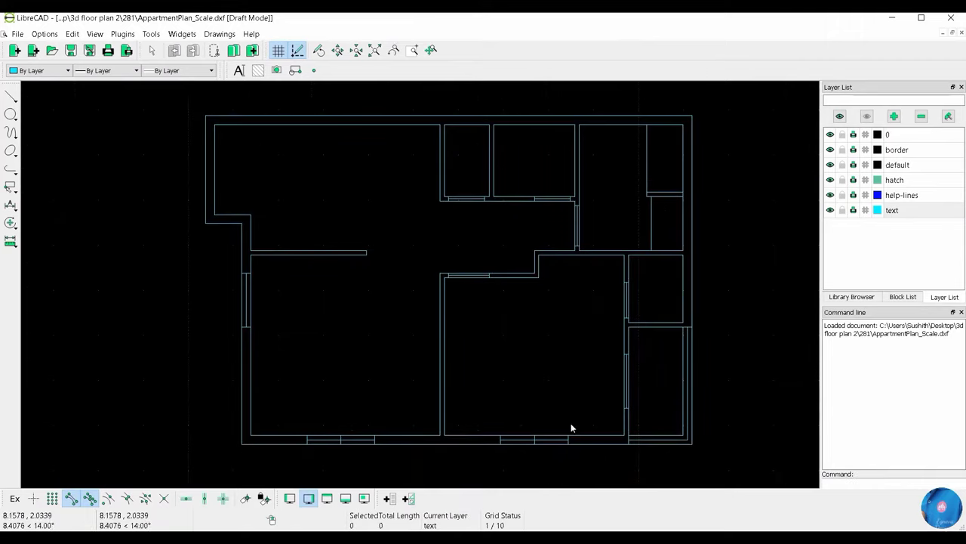